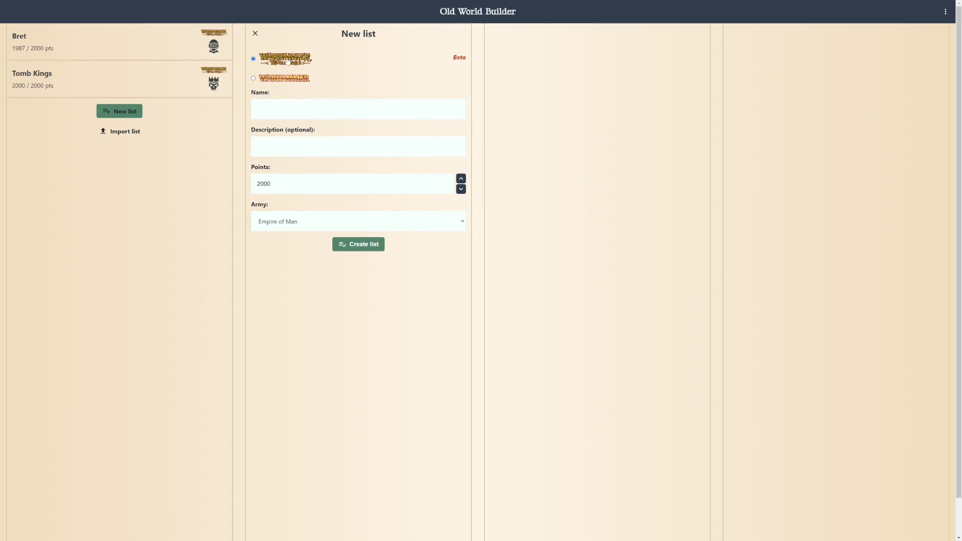
- Create a 2000-point Warriors of Chaos army list named "Warriors - Test"
{"action": "left_click", "coordinate": [316, 225]}
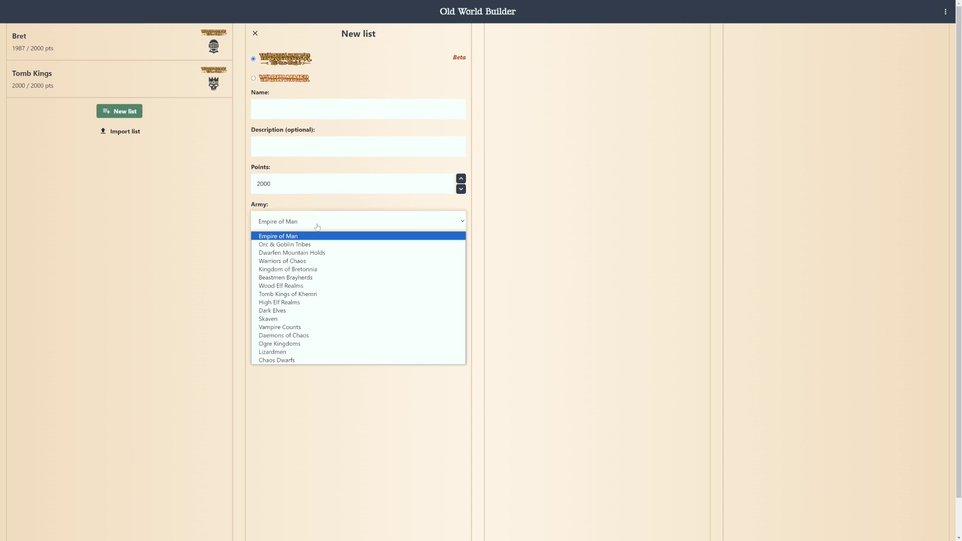
{"action": "left_click", "coordinate": [316, 261]}
{"action": "left_click", "coordinate": [344, 110]}
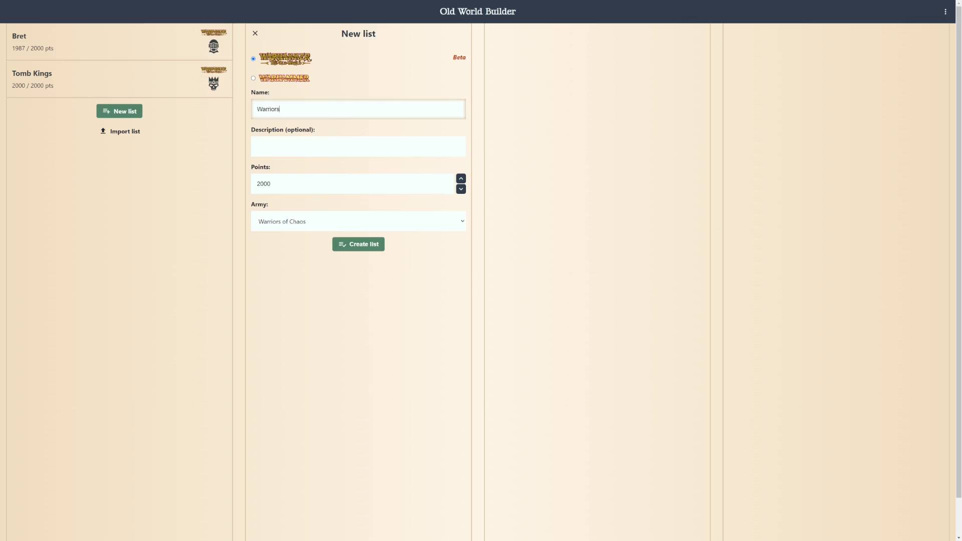
{"action": "type", "text": "Warriors -"}
{"action": "type", "text": "Test"}
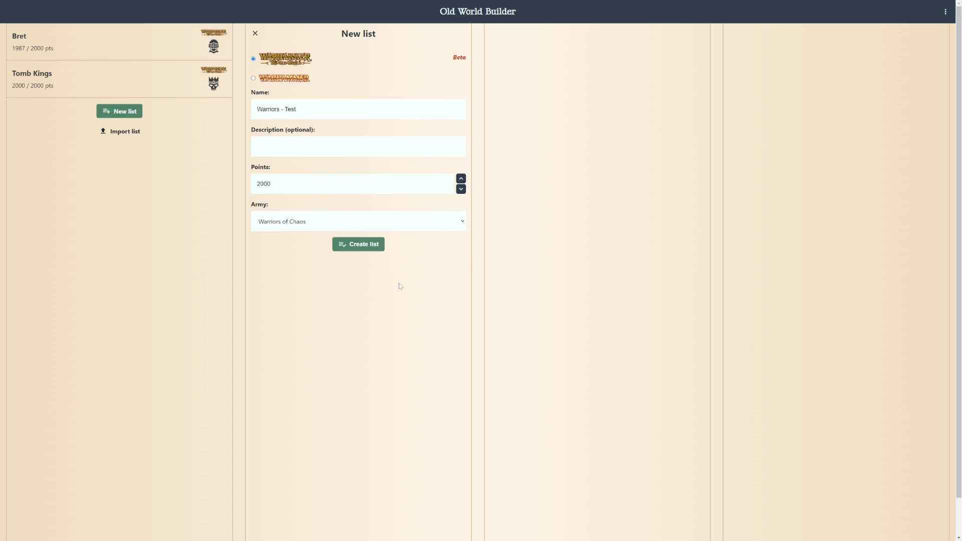
{"action": "left_click", "coordinate": [357, 245]}
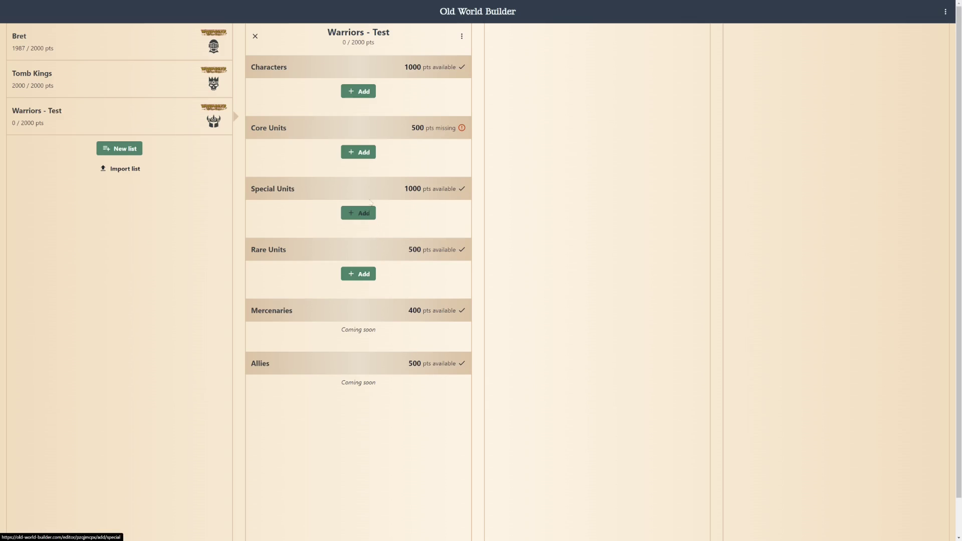
- Add a Daemon Prince to the characters and give it Wizard Level 4 and the Mark of Slaanesh
{"action": "left_click", "coordinate": [365, 94]}
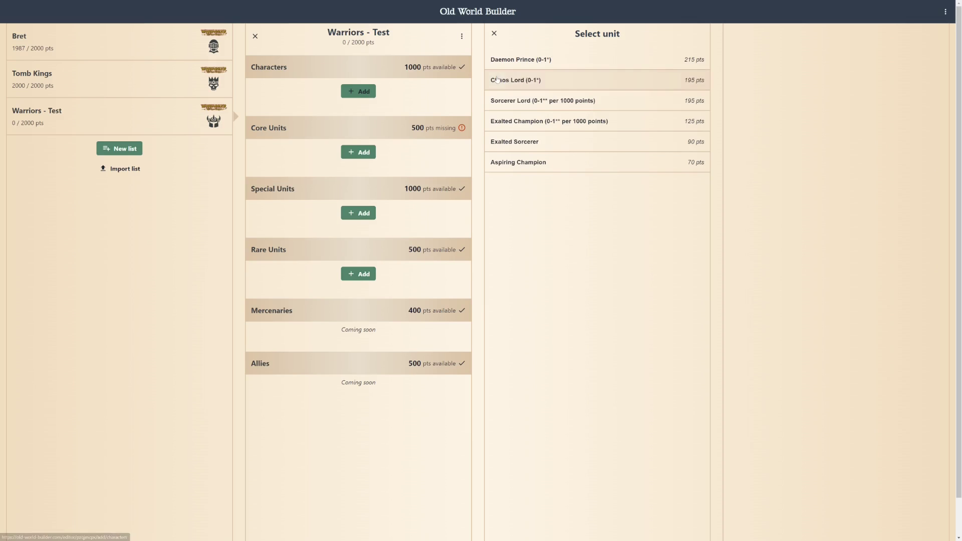
{"action": "left_click", "coordinate": [521, 70]}
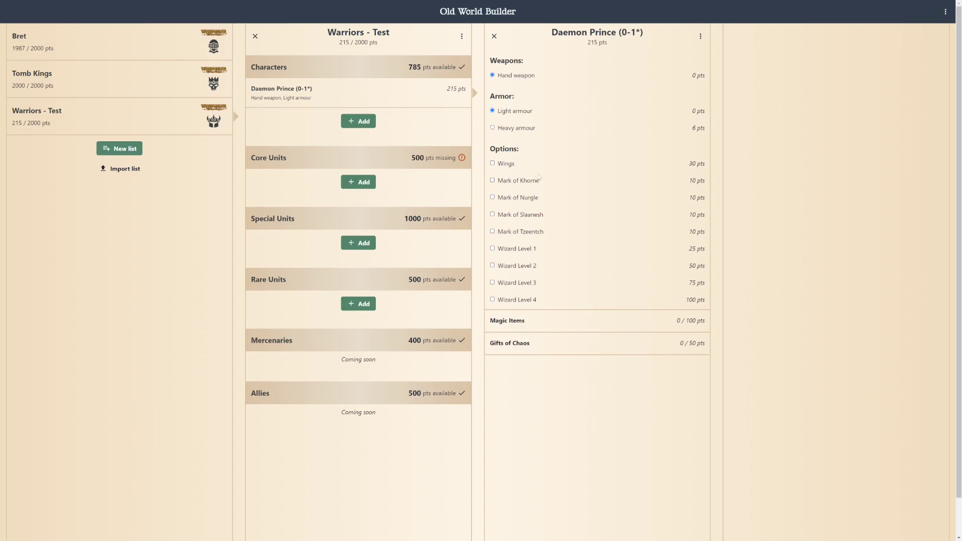
{"action": "left_click", "coordinate": [528, 300]}
{"action": "left_click", "coordinate": [536, 321]}
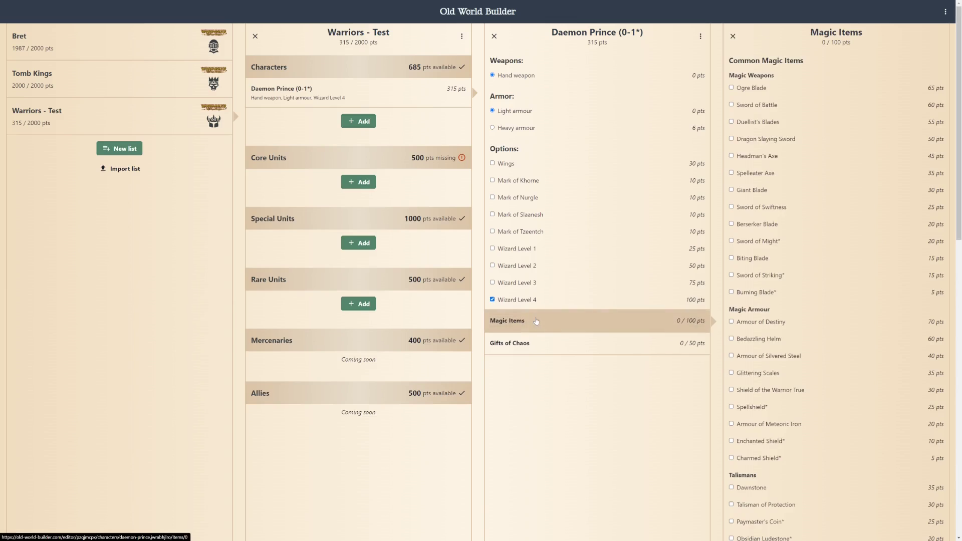
{"action": "left_click", "coordinate": [544, 342]}
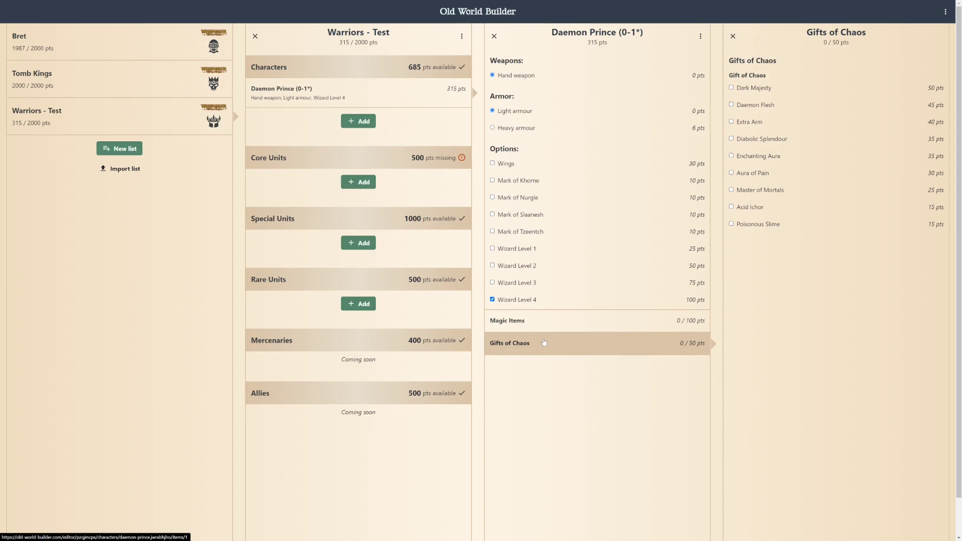
{"action": "left_click", "coordinate": [508, 216]}
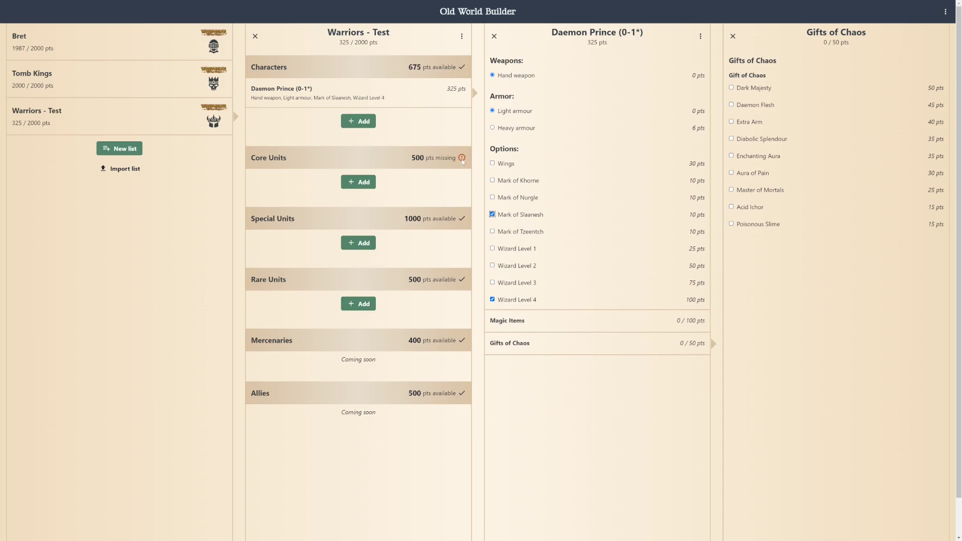
- Add Chaos Warriors to the core units with Champion, Standard Bearer, Musician, Shields and Mark of Slaanesh
{"action": "left_click", "coordinate": [367, 183]}
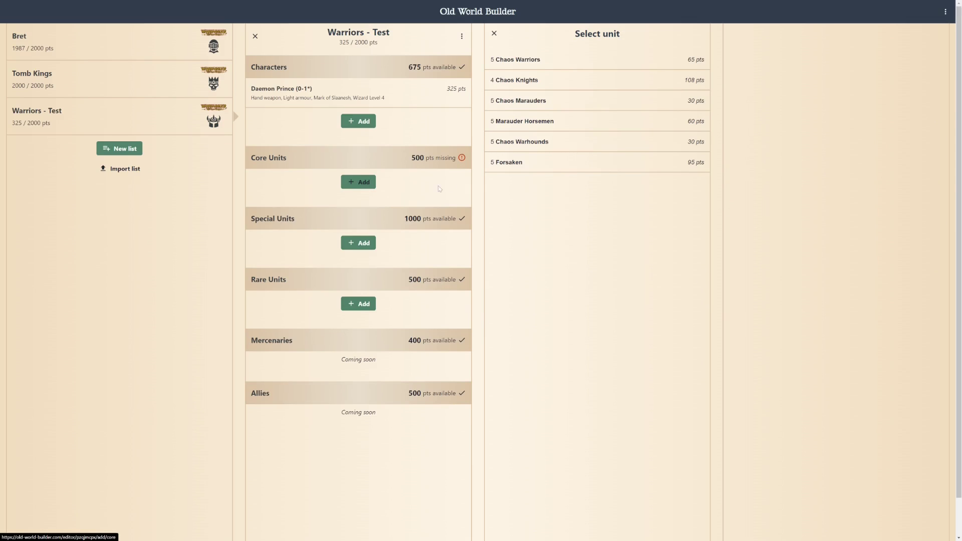
{"action": "left_click", "coordinate": [526, 59]}
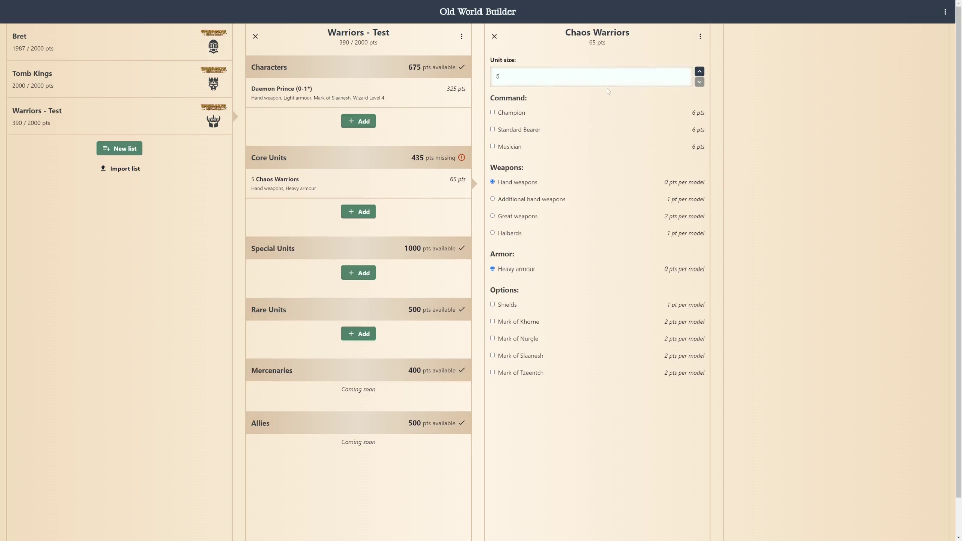
{"action": "left_click", "coordinate": [522, 113]}
{"action": "left_click", "coordinate": [520, 152]}
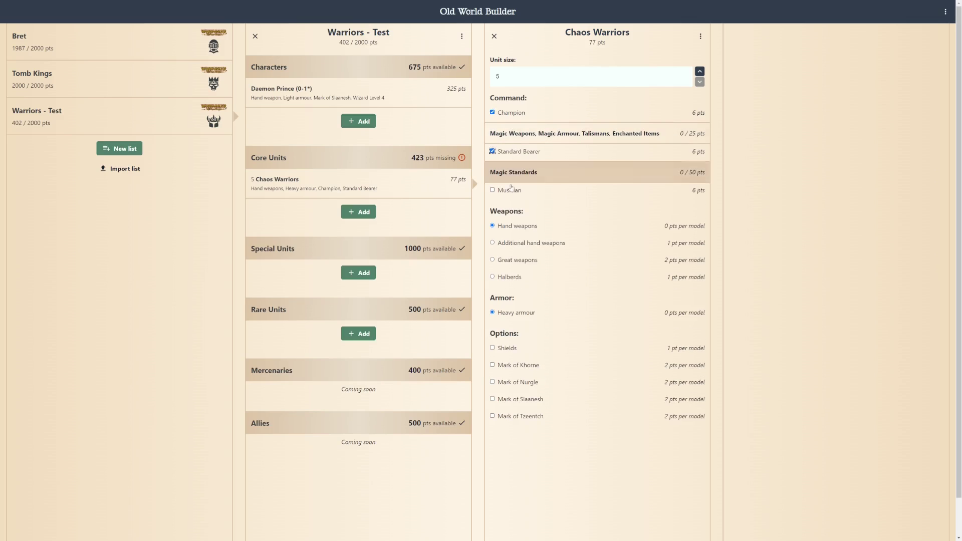
{"action": "left_click", "coordinate": [509, 190]}
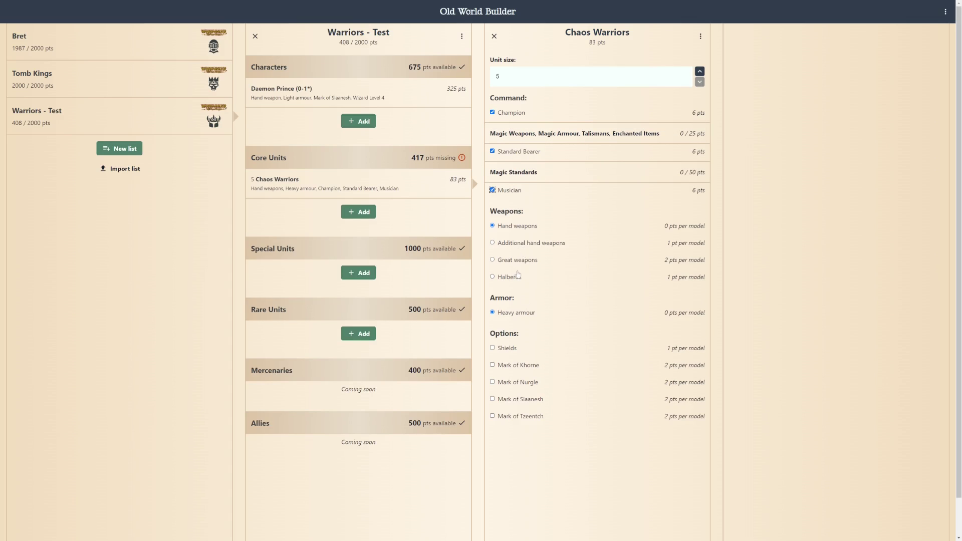
{"action": "left_click", "coordinate": [514, 353]}
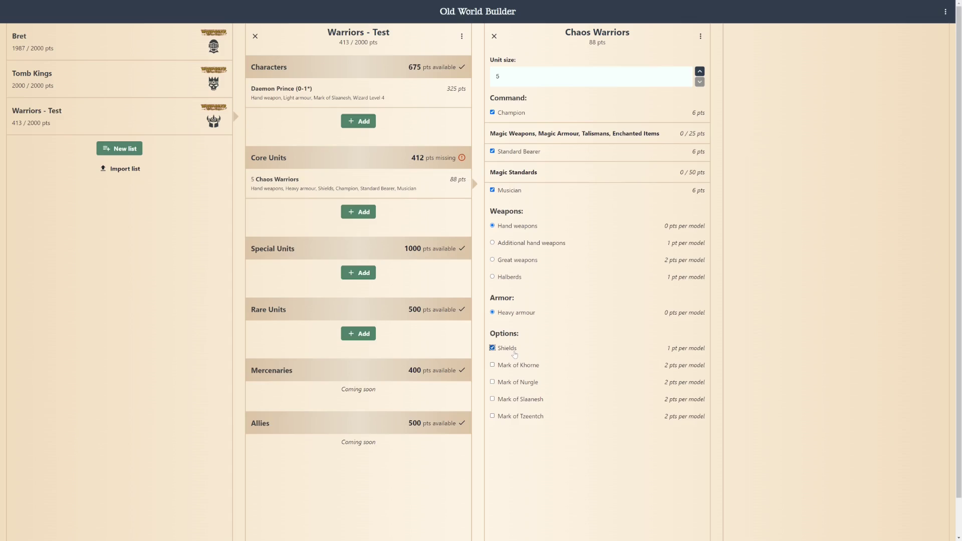
{"action": "left_click", "coordinate": [521, 400]}
- Set the unit size of the Chaos Warriors to 15
{"action": "left_click", "coordinate": [700, 73]}
{"action": "left_click", "coordinate": [700, 73]}
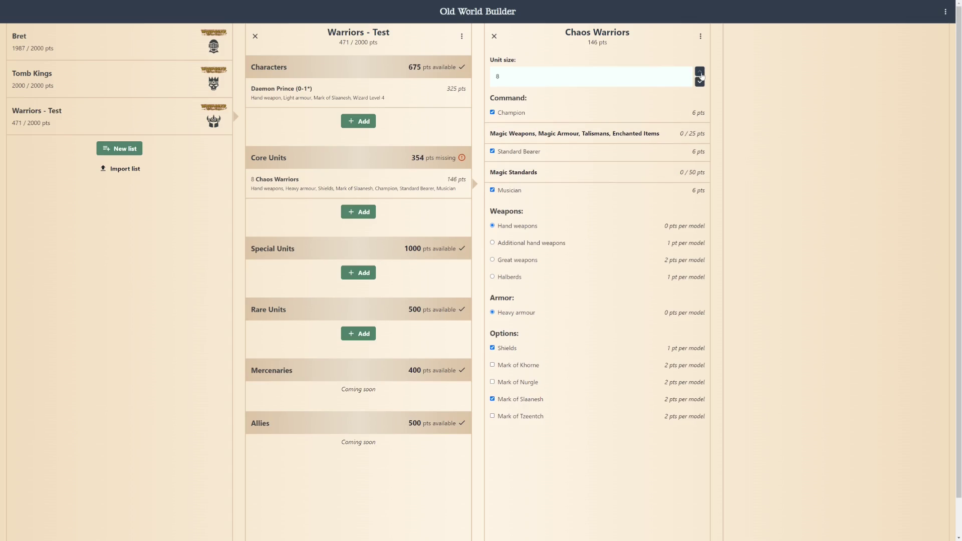
{"action": "left_click", "coordinate": [700, 73]}
{"action": "left_click", "coordinate": [700, 73]}
{"action": "left_click", "coordinate": [700, 74]}
- Add Chaos Knights to the core units with a unit size of 8
{"action": "left_click", "coordinate": [365, 213]}
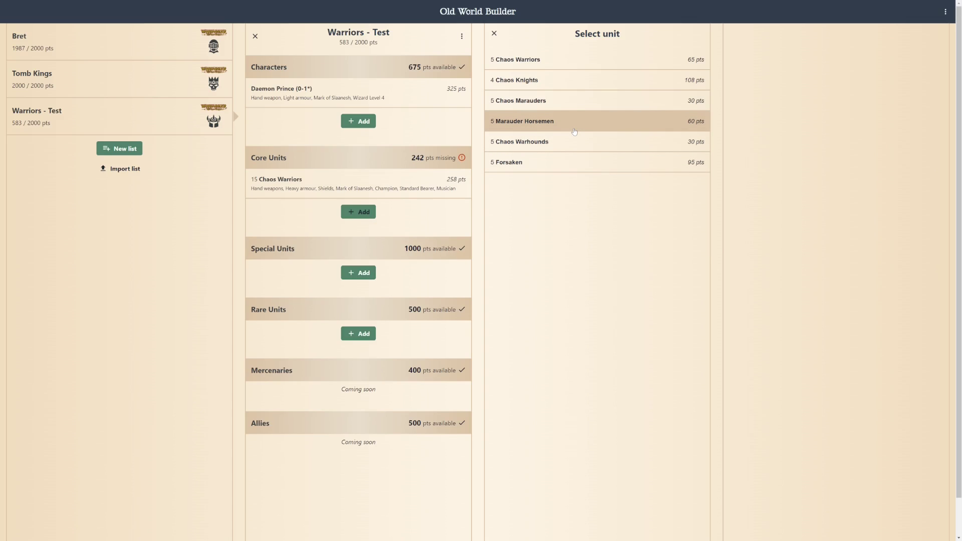
{"action": "left_click", "coordinate": [576, 83]}
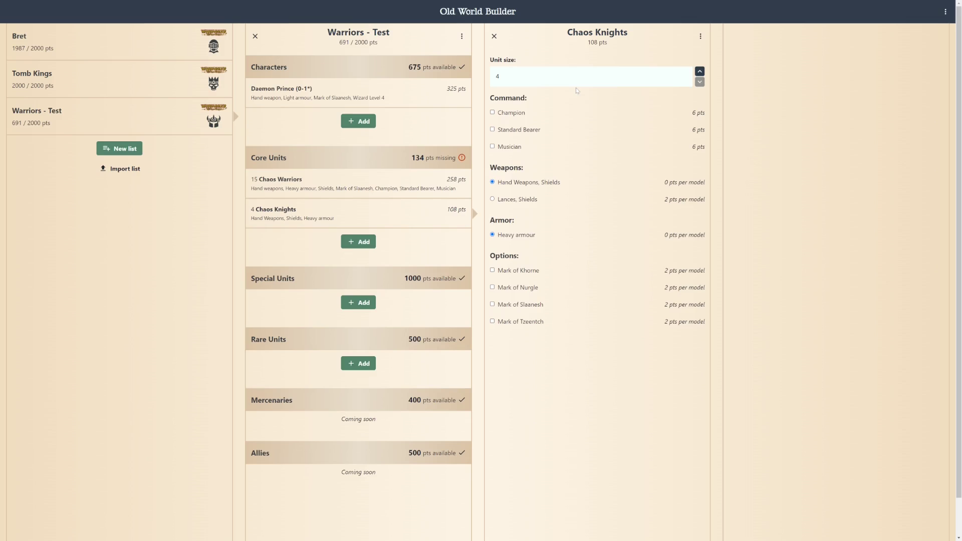
{"action": "left_click", "coordinate": [700, 74]}
{"action": "left_click", "coordinate": [701, 74]}
{"action": "left_click", "coordinate": [700, 74]}
{"action": "left_click", "coordinate": [700, 74]}
- Give the Chaos Knights a Champion, Standard Bearer and Musician, the Mark of Slaanesh, and the Lances, Shields weapon option
{"action": "left_click", "coordinate": [519, 114]}
{"action": "left_click", "coordinate": [528, 153]}
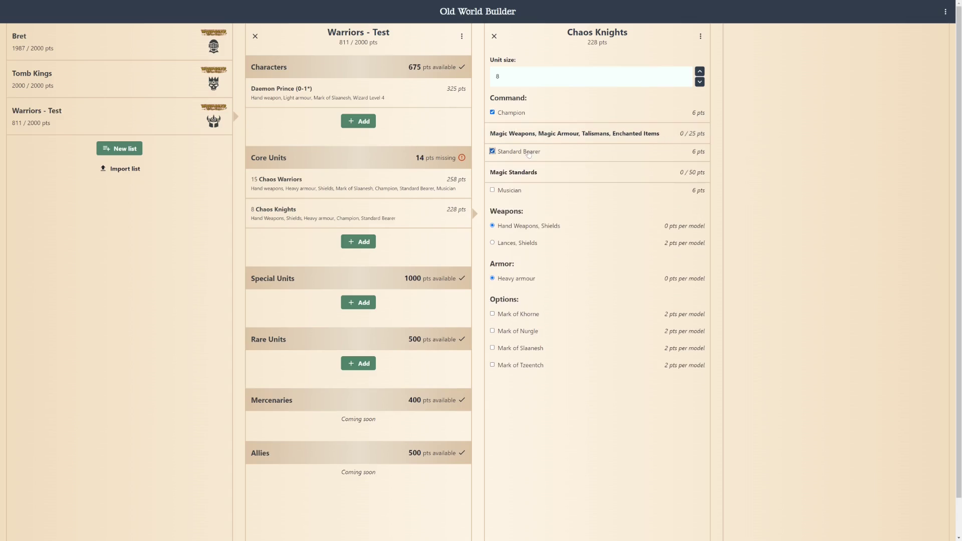
{"action": "left_click", "coordinate": [520, 192]}
{"action": "left_click", "coordinate": [529, 349]}
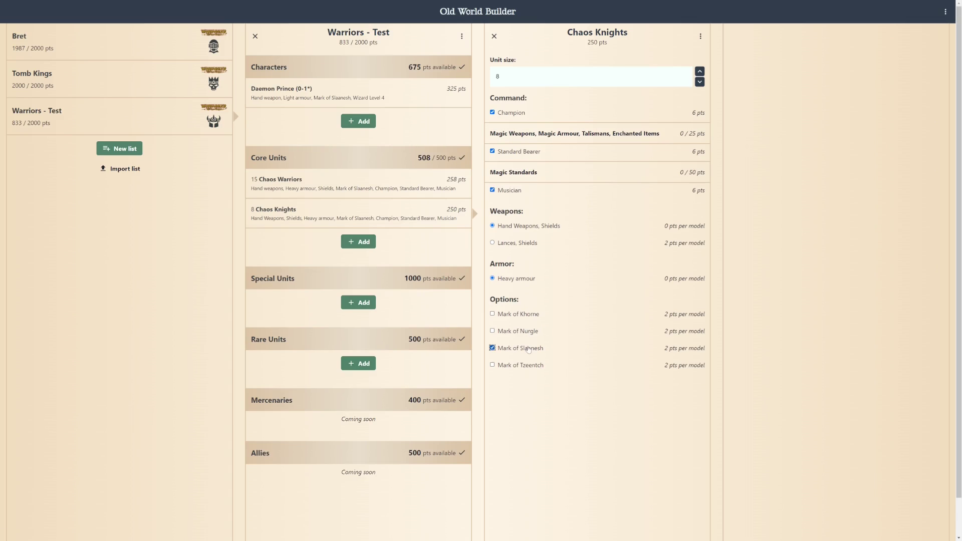
{"action": "left_click", "coordinate": [525, 244]}
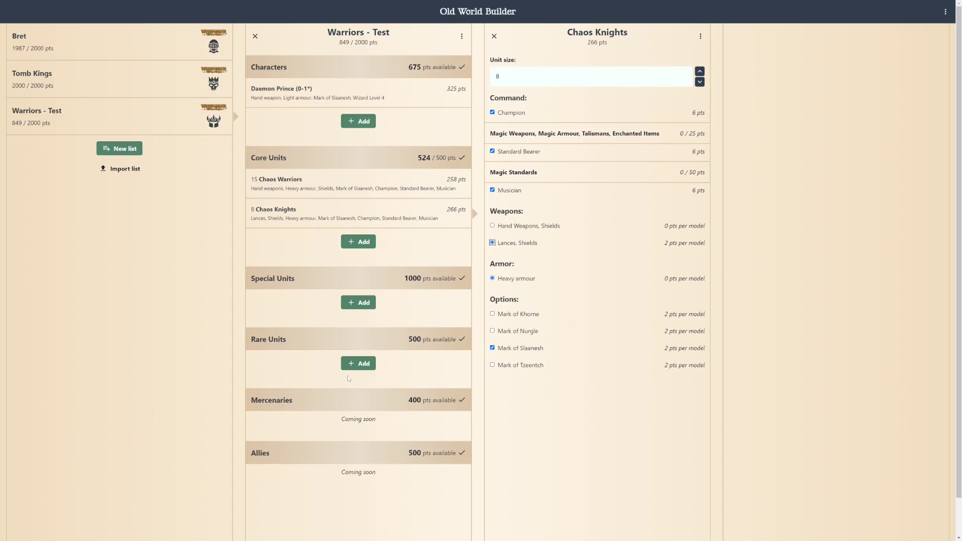
- Add Chosen Chaos Warriors to the special units with a unit size of 12
{"action": "left_click", "coordinate": [362, 304]}
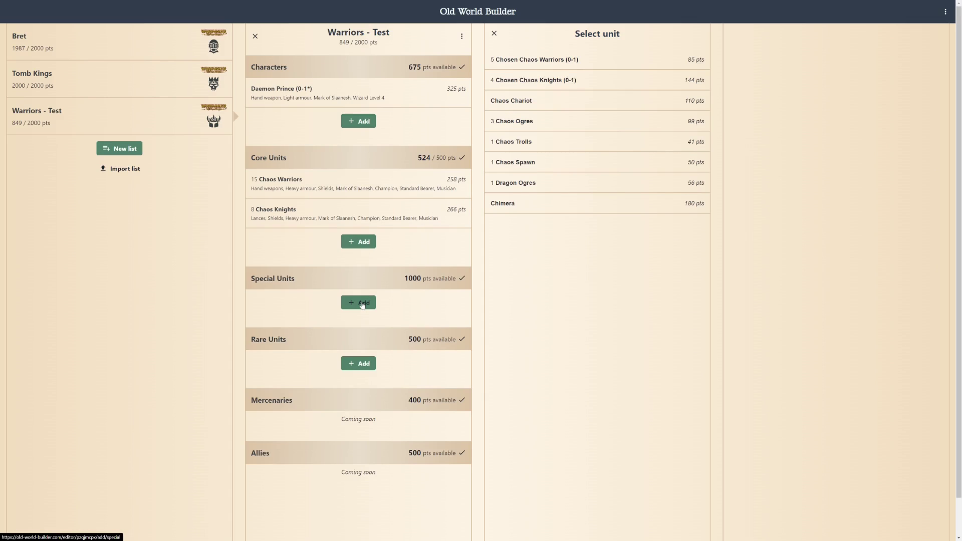
{"action": "left_click", "coordinate": [639, 61]}
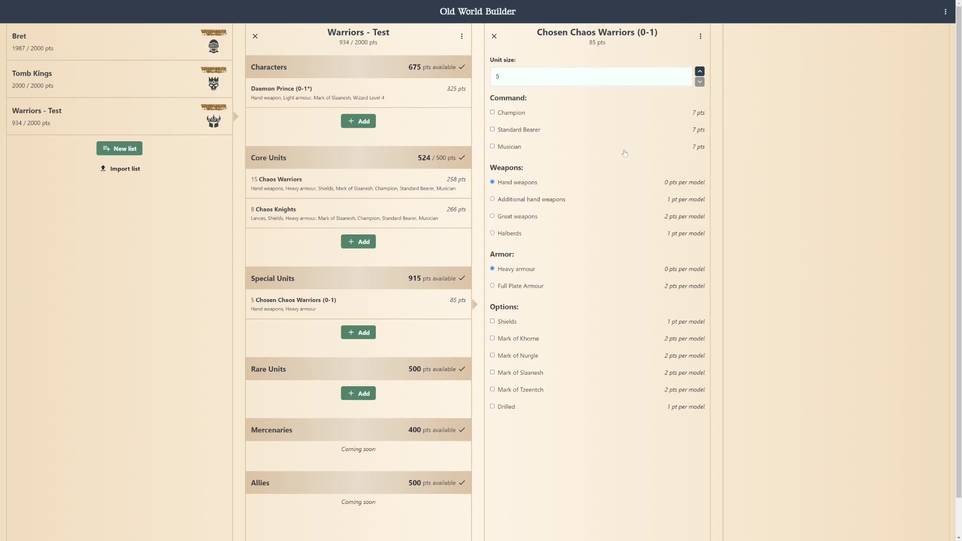
{"action": "left_click", "coordinate": [700, 71]}
{"action": "left_click", "coordinate": [700, 71]}
{"action": "left_click", "coordinate": [699, 71]}
{"action": "left_click", "coordinate": [700, 71]}
{"action": "left_click", "coordinate": [699, 71]}
{"action": "left_click", "coordinate": [699, 72]}
{"action": "left_click", "coordinate": [700, 71]}
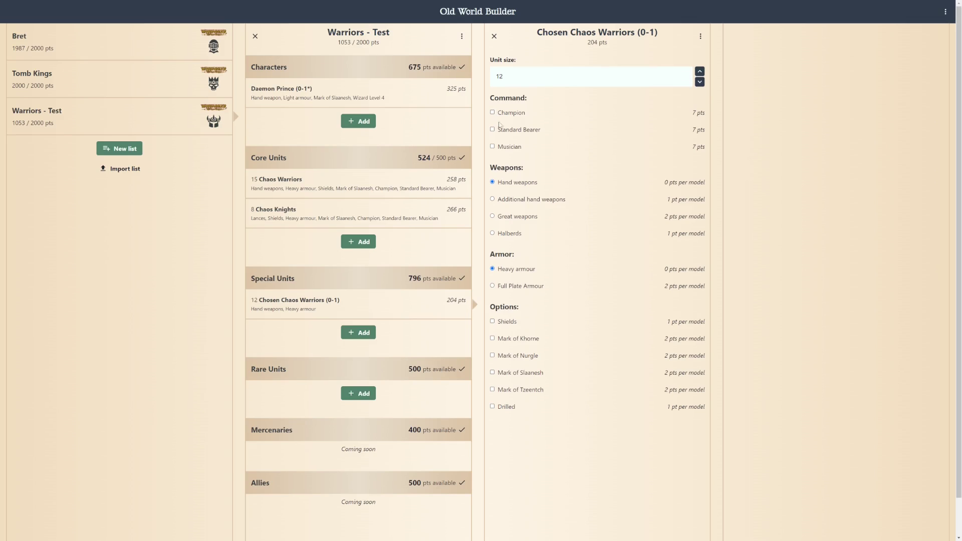
- Equip the Chosen Chaos Warriors with Champion, Standard Bearer, Musician, Full Plate Armour, Shields and Mark of Slaanesh
{"action": "left_click", "coordinate": [493, 112]}
{"action": "left_click", "coordinate": [492, 150]}
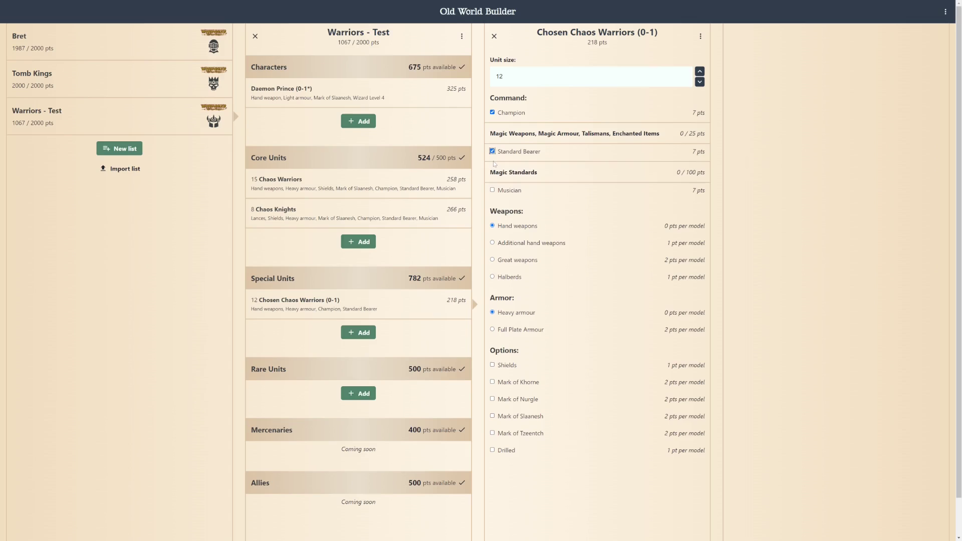
{"action": "left_click", "coordinate": [493, 190]}
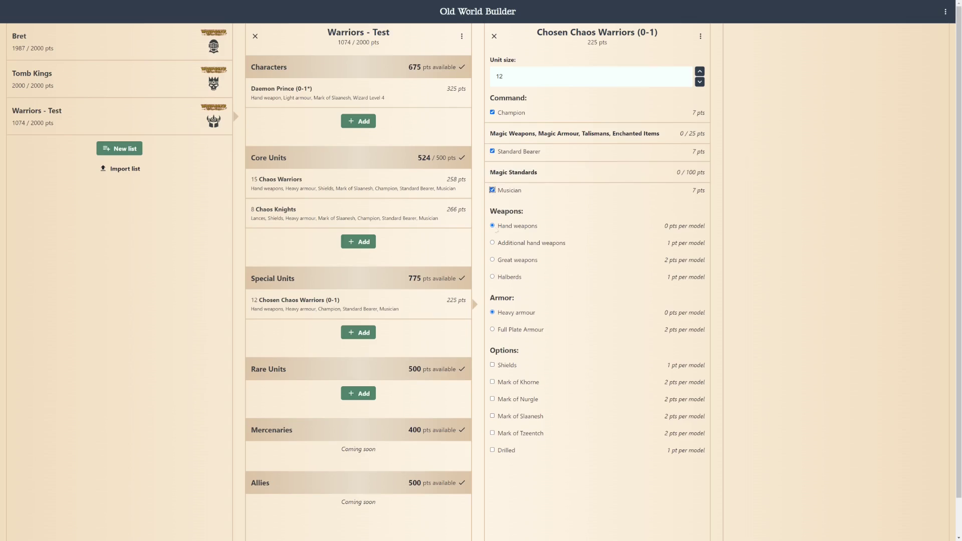
{"action": "left_click", "coordinate": [492, 329]}
{"action": "left_click", "coordinate": [492, 365]}
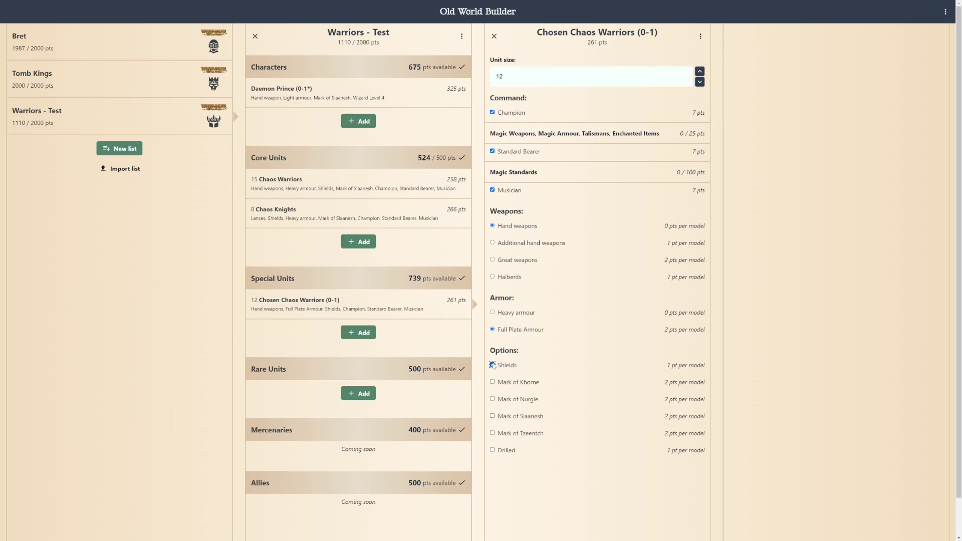
{"action": "left_click", "coordinate": [492, 416]}
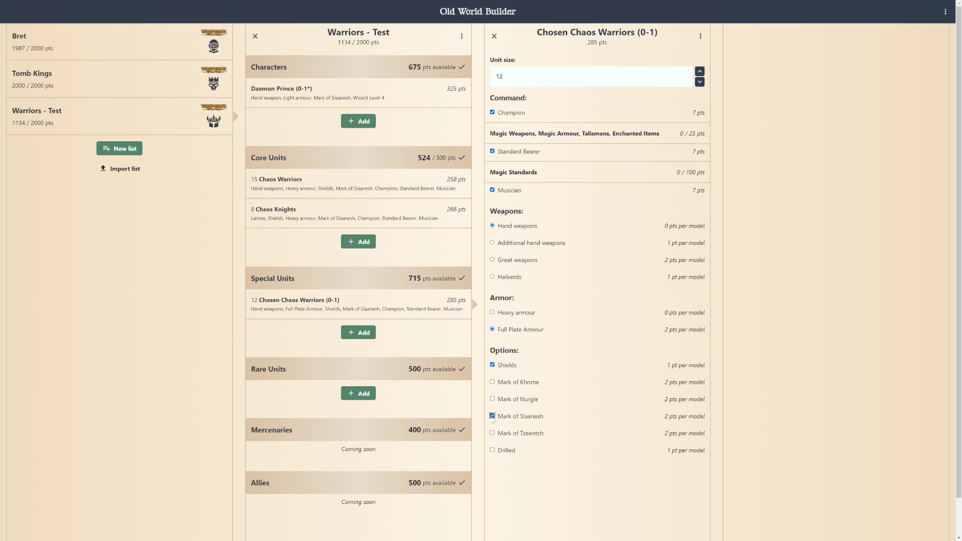
- Add Chosen Chaos Knights to the special units with a unit size of 8
{"action": "left_click", "coordinate": [360, 333]}
{"action": "left_click", "coordinate": [551, 80]}
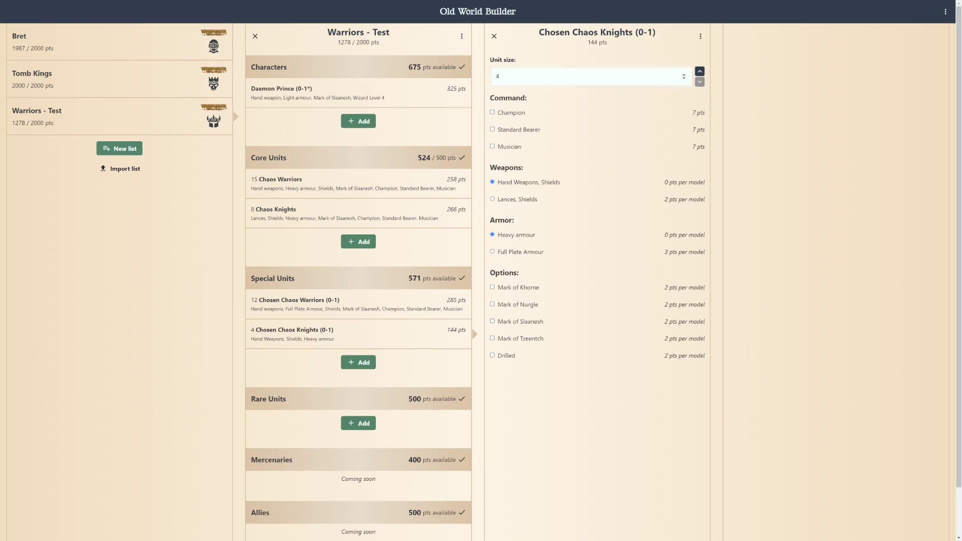
{"action": "left_click", "coordinate": [699, 71]}
{"action": "left_click", "coordinate": [699, 71]}
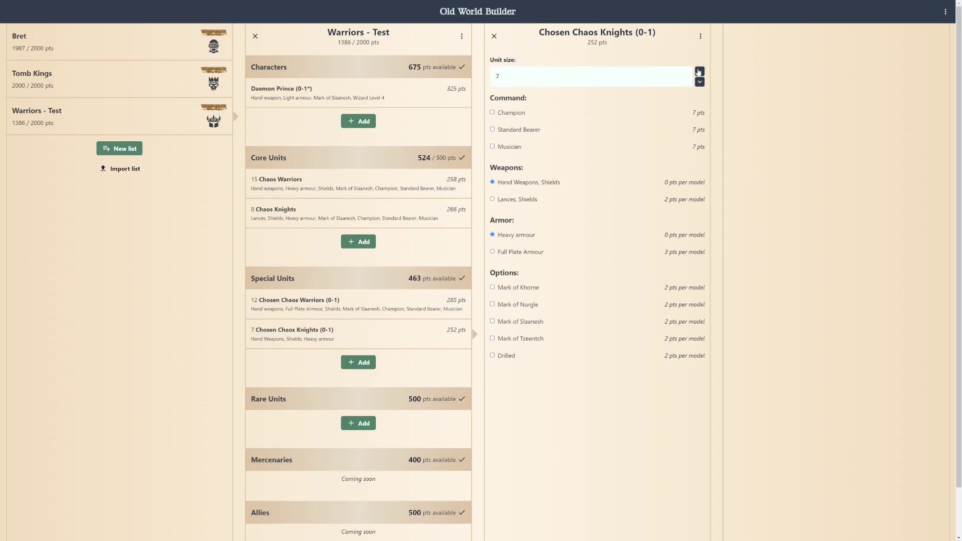
{"action": "left_click", "coordinate": [699, 71]}
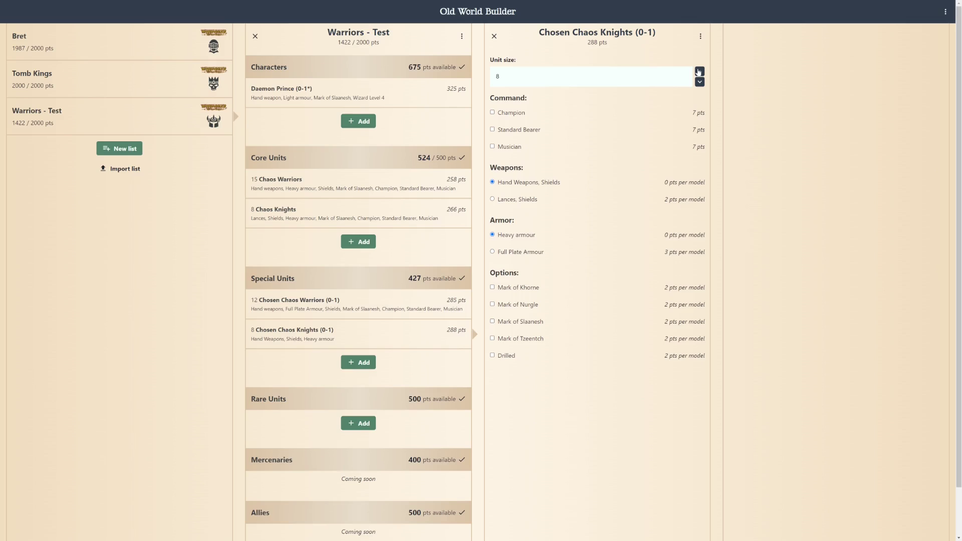
- Give the Chosen Chaos Knights a Champion, Standard Bearer and Musician, the Lances, Shields weapon option, and the Mark of Slaanesh
{"action": "left_click", "coordinate": [515, 113]}
{"action": "left_click", "coordinate": [516, 152]}
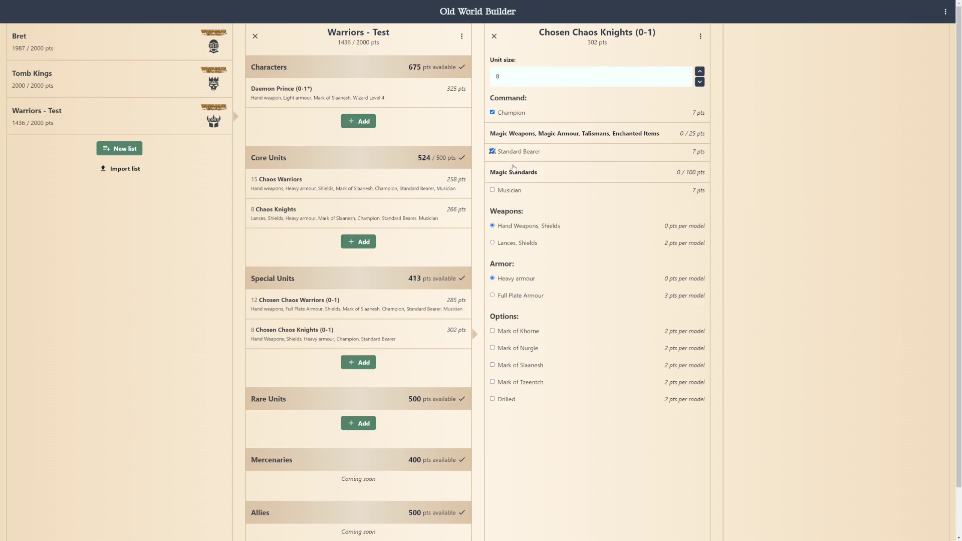
{"action": "left_click", "coordinate": [508, 191]}
{"action": "left_click", "coordinate": [521, 243]}
{"action": "left_click", "coordinate": [524, 366]}
- Add Chaos Spawn to the special units with a unit size of 2 and the Spawn of Slaanesh option
{"action": "left_click", "coordinate": [359, 423]}
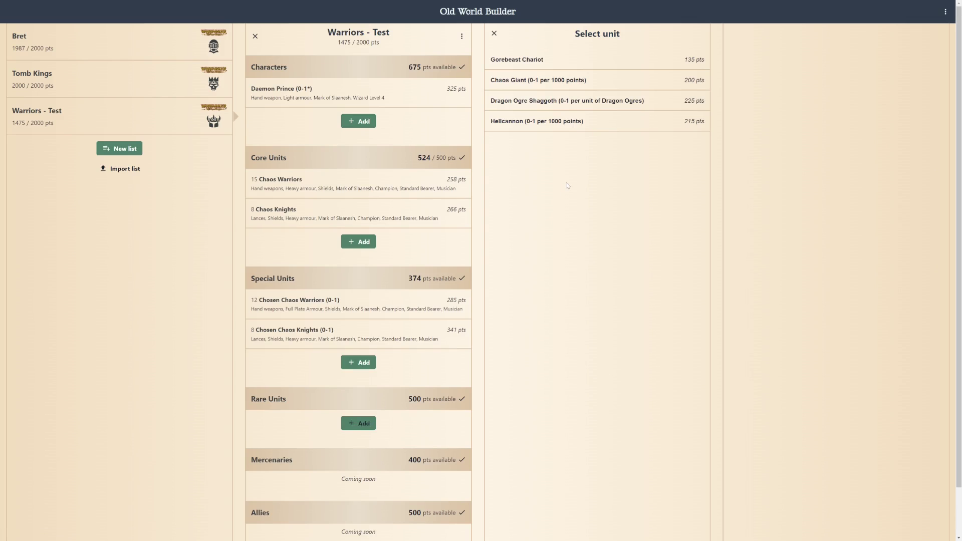
{"action": "left_click", "coordinate": [360, 362]}
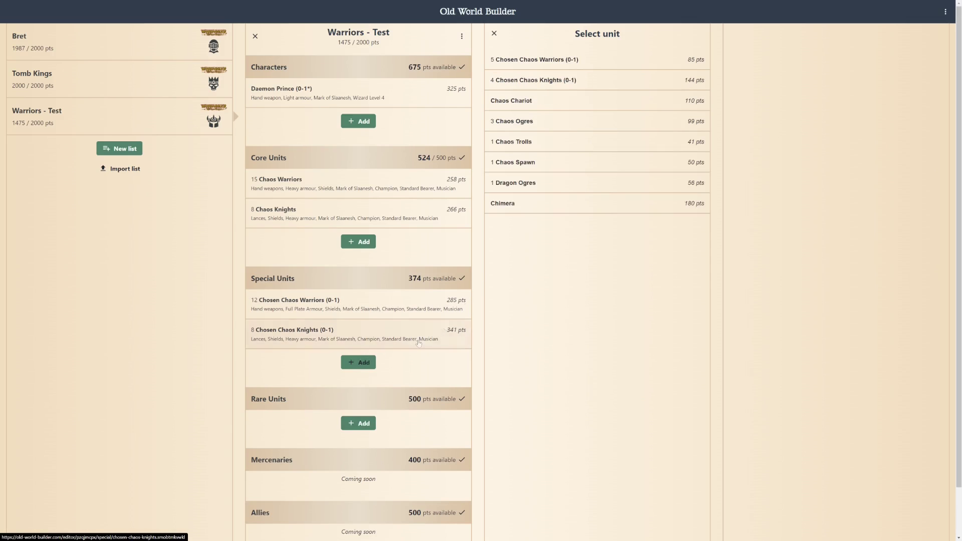
{"action": "left_click", "coordinate": [544, 165]}
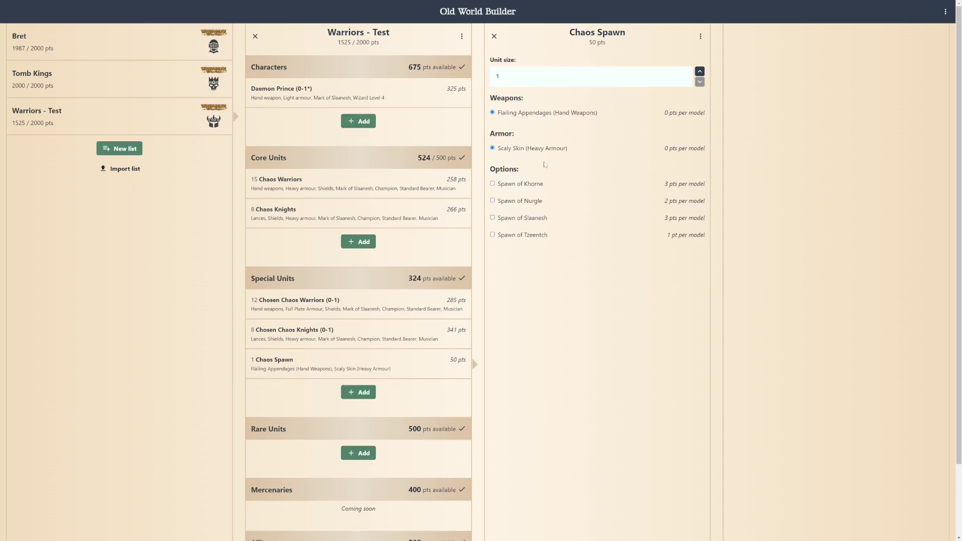
{"action": "left_click", "coordinate": [699, 71]}
{"action": "left_click", "coordinate": [492, 218]}
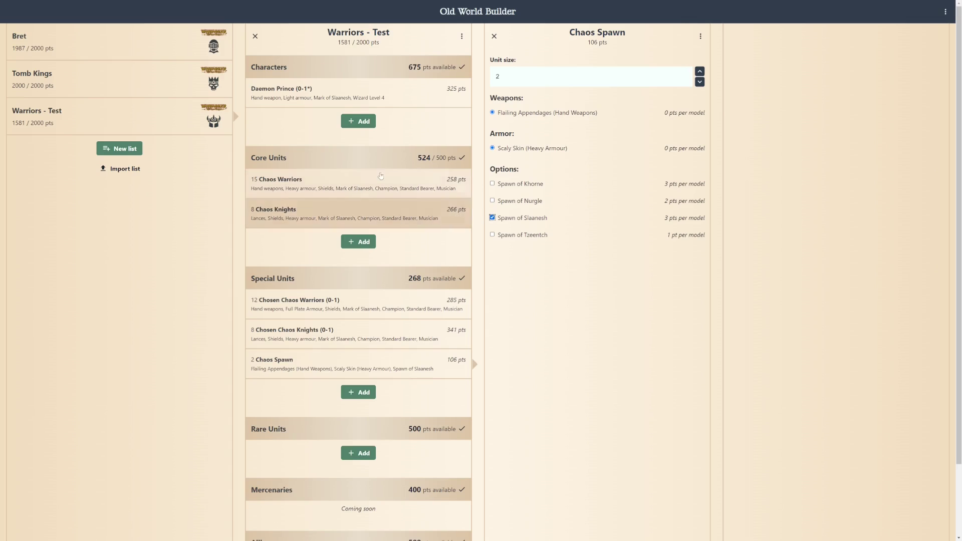
- Add an Exalted Champion to the characters as Battle Standard Bearer, mounted on a Chaos Steed
{"action": "left_click", "coordinate": [363, 121]}
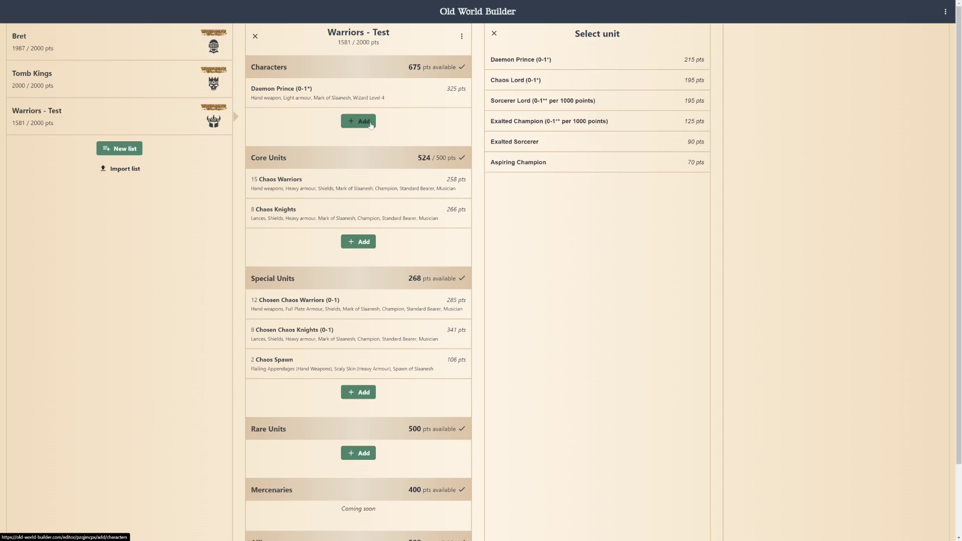
{"action": "left_click", "coordinate": [549, 128]}
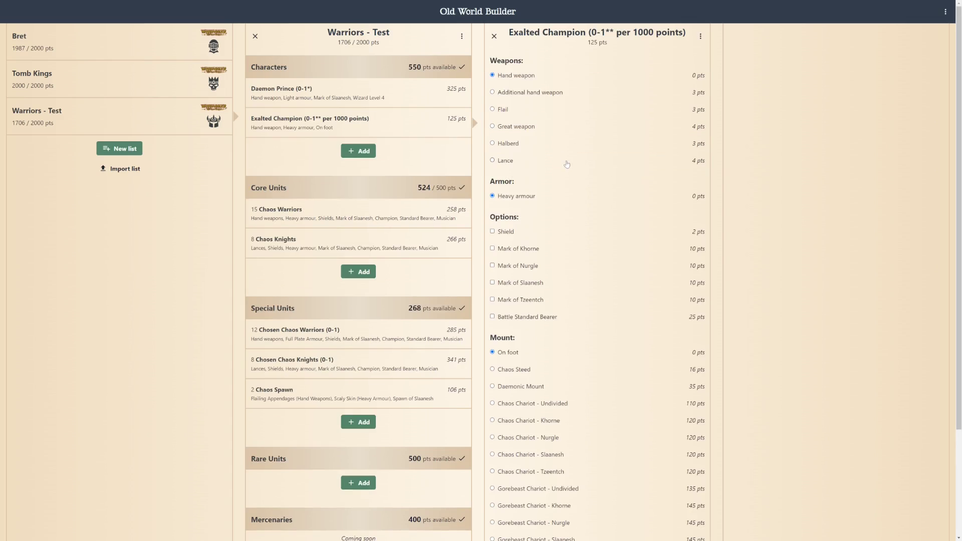
{"action": "scroll", "coordinate": [569, 189], "scroll_direction": "down", "scroll_amount": 3}
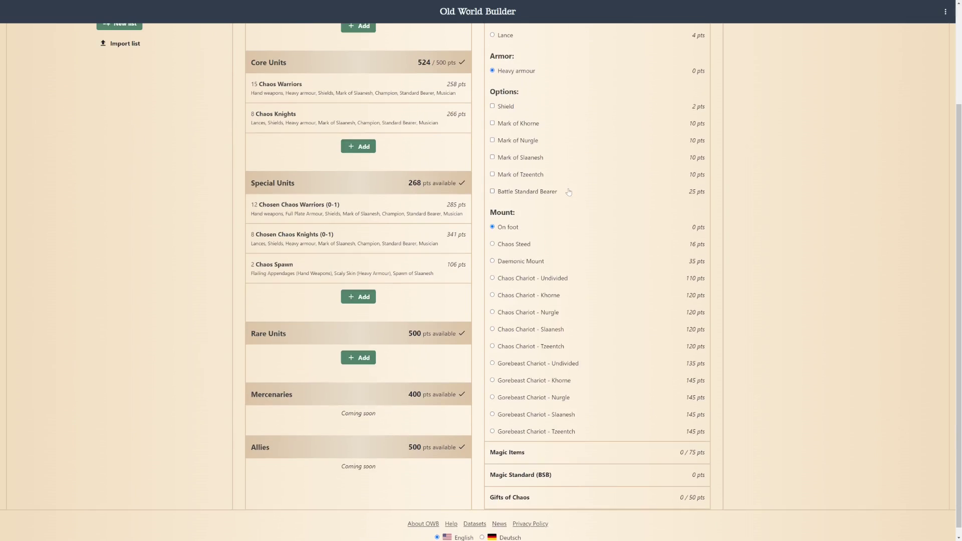
{"action": "left_click", "coordinate": [580, 472]}
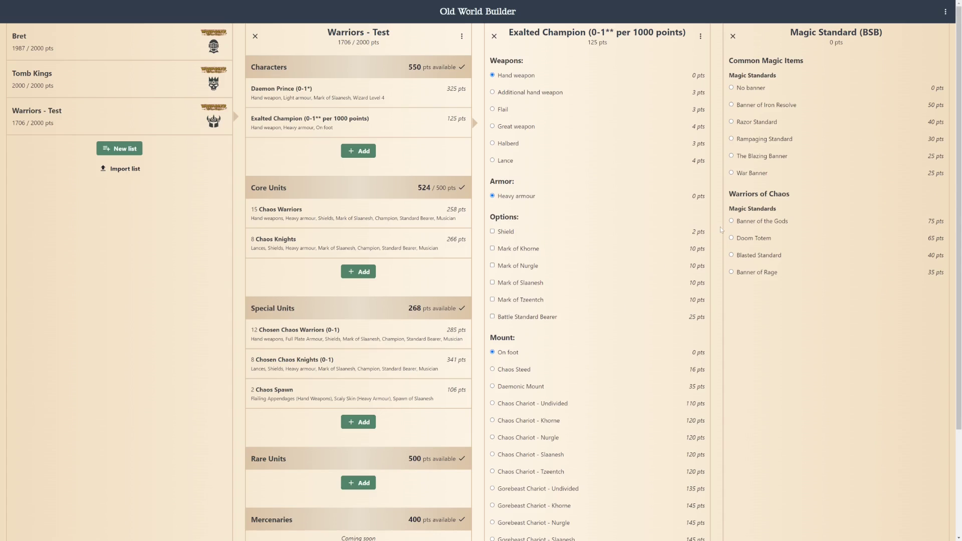
{"action": "left_click", "coordinate": [491, 316]}
{"action": "left_click", "coordinate": [492, 369]}
{"action": "scroll", "coordinate": [508, 376], "scroll_direction": "down", "scroll_amount": 3}
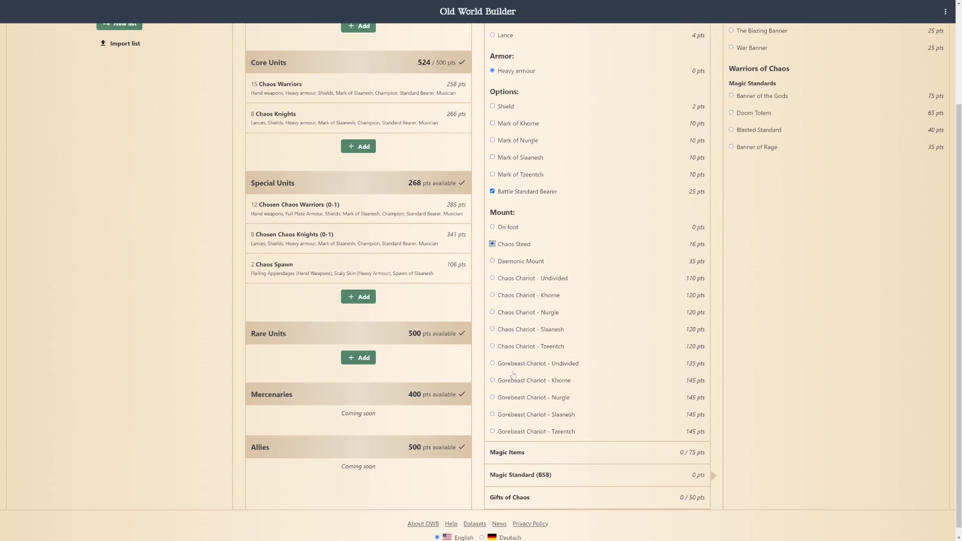
{"action": "scroll", "coordinate": [523, 336], "scroll_direction": "up", "scroll_amount": 3}
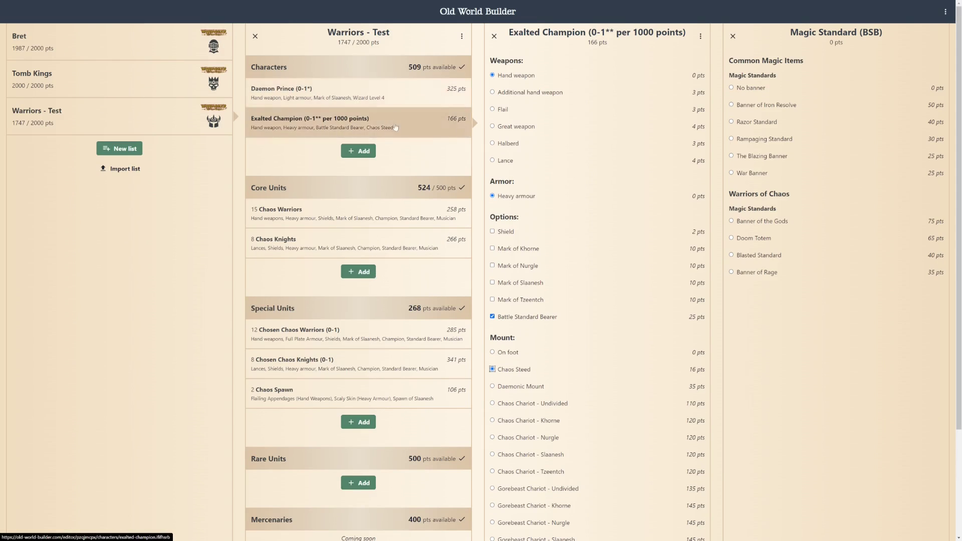
- Add an Exalted Sorcerer to the characters with Wizard Level 2 and the Mark of Slaanesh
{"action": "left_click", "coordinate": [373, 148]}
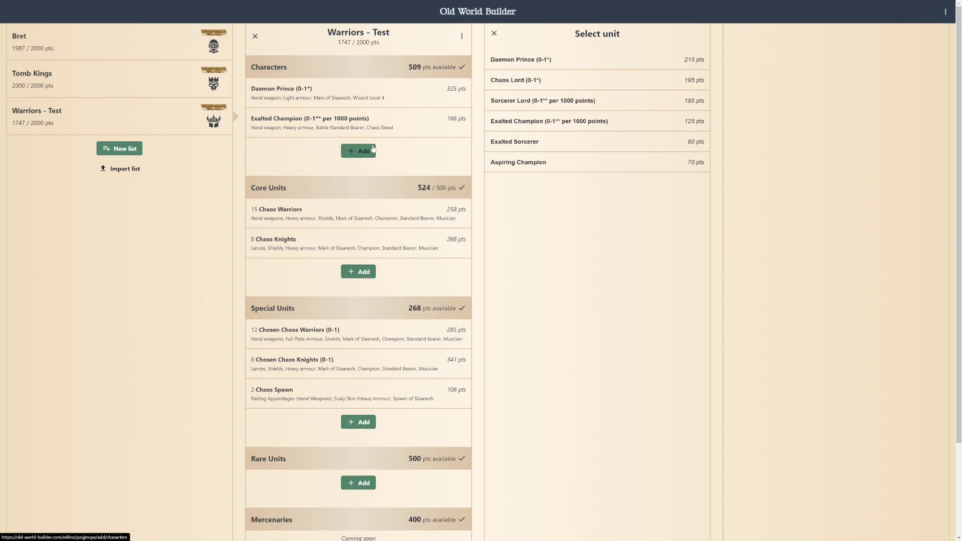
{"action": "left_click", "coordinate": [549, 143]}
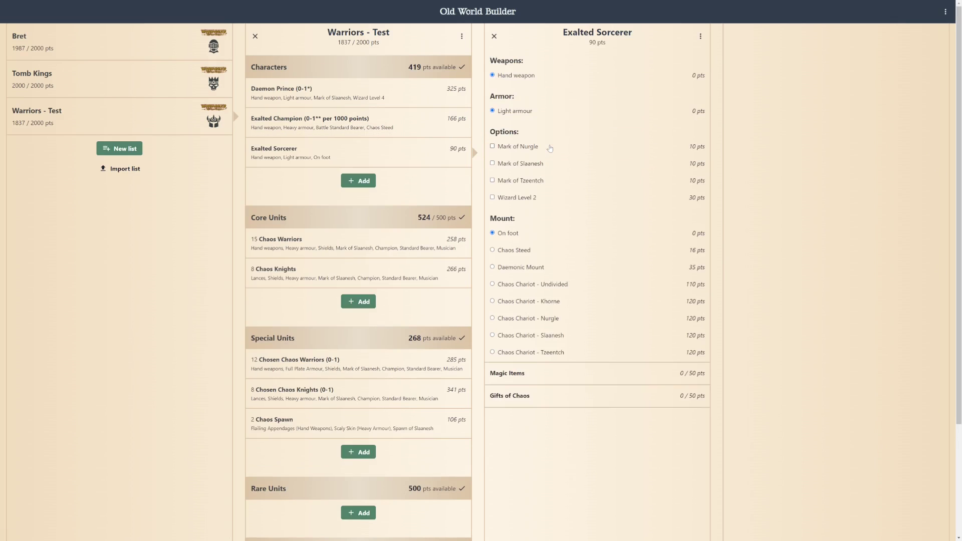
{"action": "left_click", "coordinate": [493, 197]}
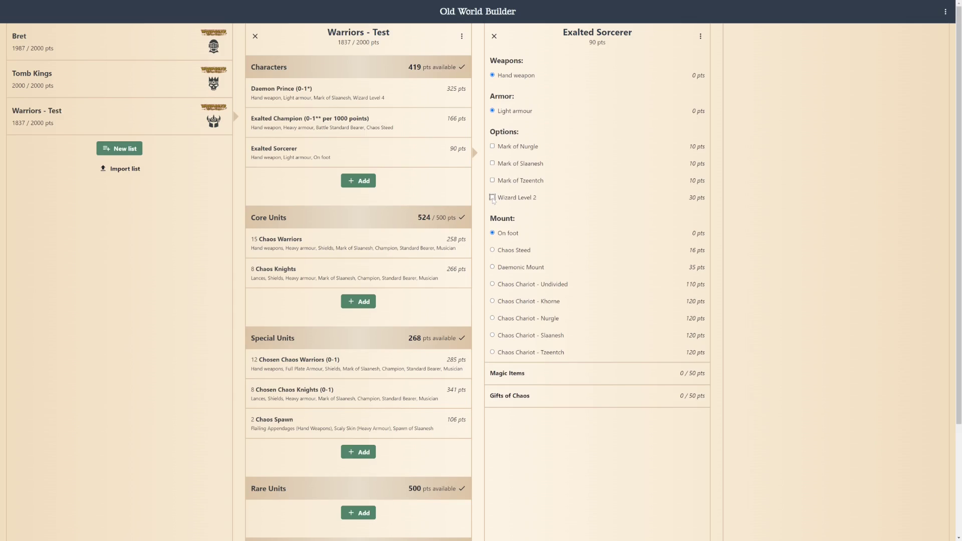
{"action": "left_click", "coordinate": [492, 163]}
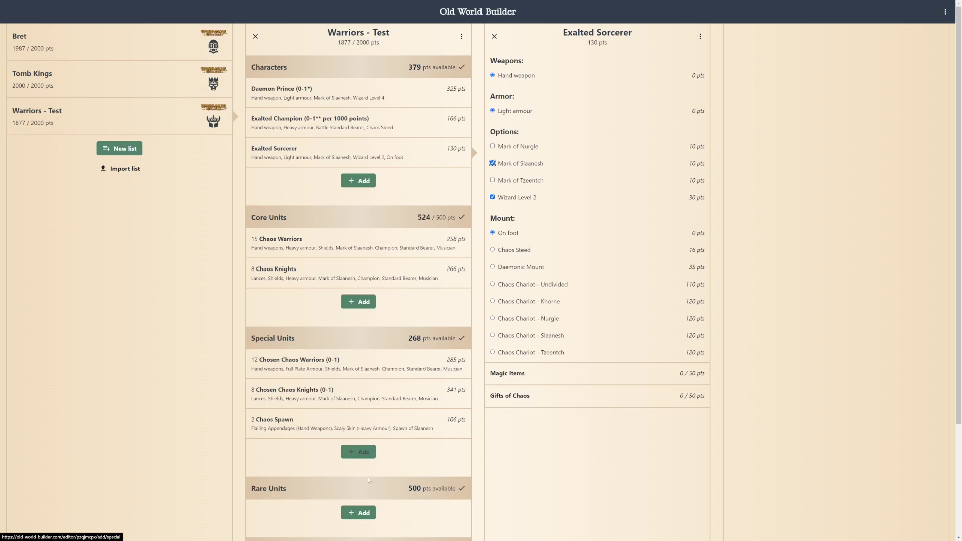
- Try a Hellcannon in the rare units and remove it from the list again
{"action": "left_click", "coordinate": [365, 511]}
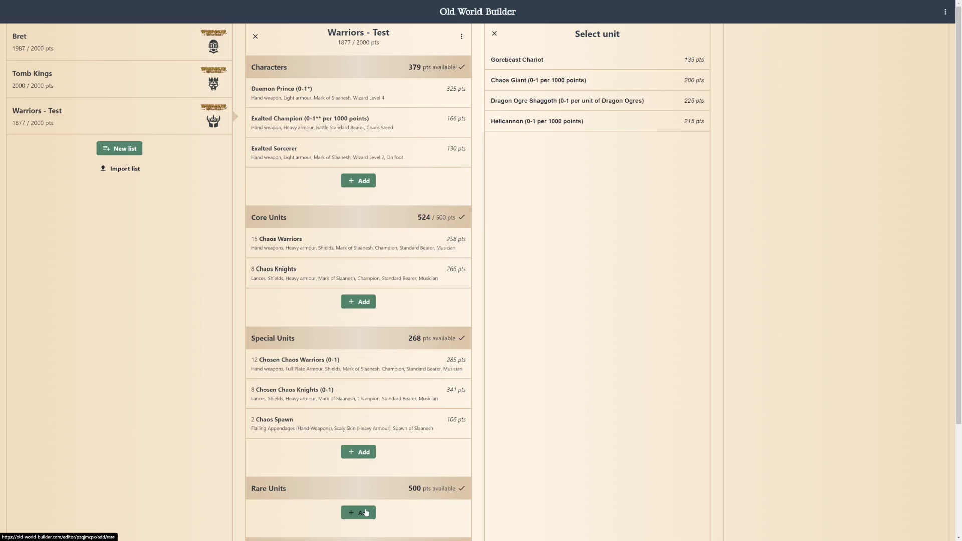
{"action": "left_click", "coordinate": [600, 129]}
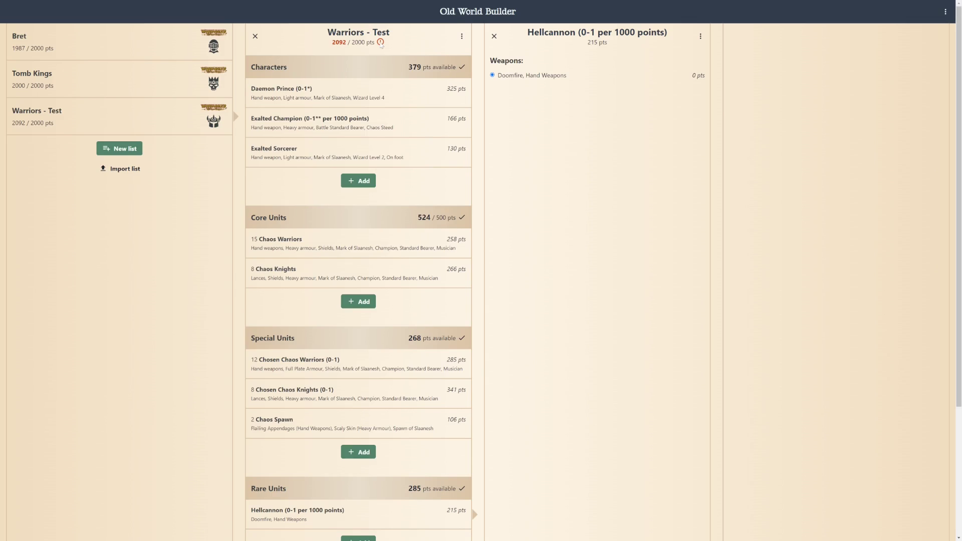
{"action": "left_click", "coordinate": [441, 515]}
{"action": "left_click", "coordinate": [700, 36]}
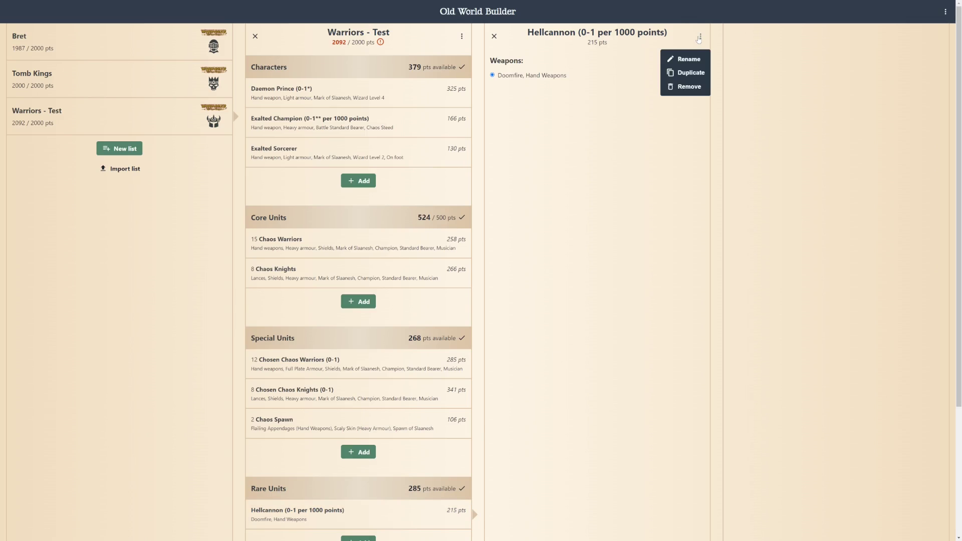
{"action": "left_click", "coordinate": [699, 84]}
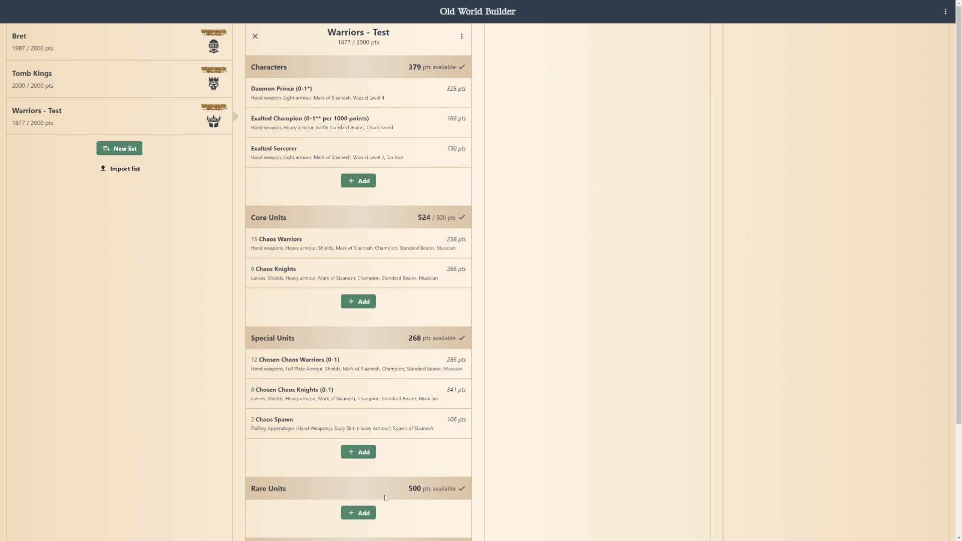
- Review the available rare and special units, and the Exalted Sorcerer's options and Gifts of Chaos
{"action": "left_click", "coordinate": [365, 512]}
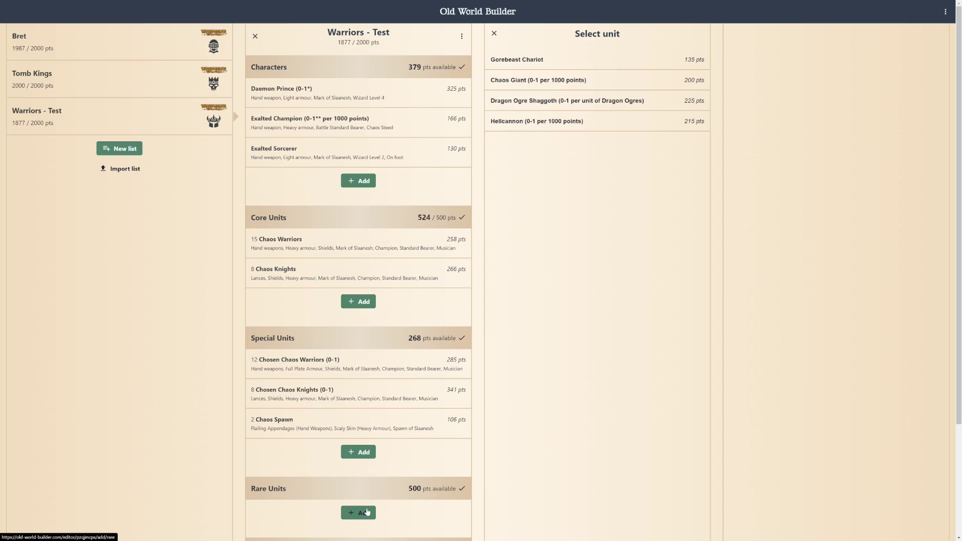
{"action": "left_click", "coordinate": [360, 451]}
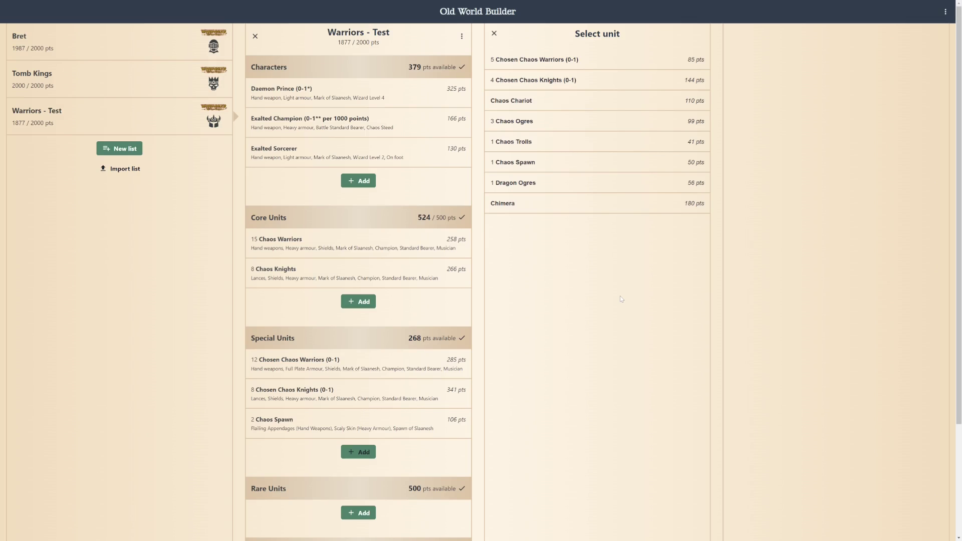
{"action": "left_click", "coordinate": [379, 153]}
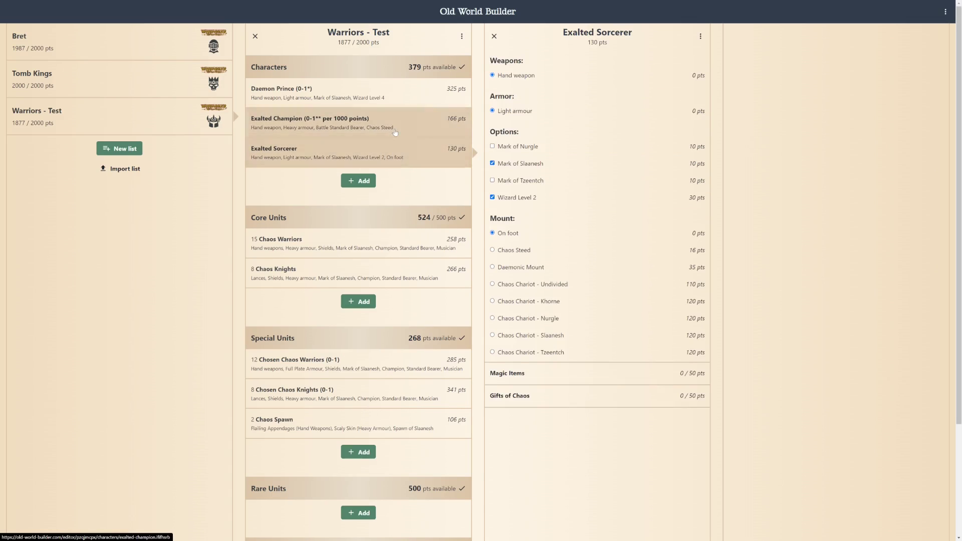
{"action": "left_click", "coordinate": [395, 132]}
{"action": "left_click", "coordinate": [411, 151]}
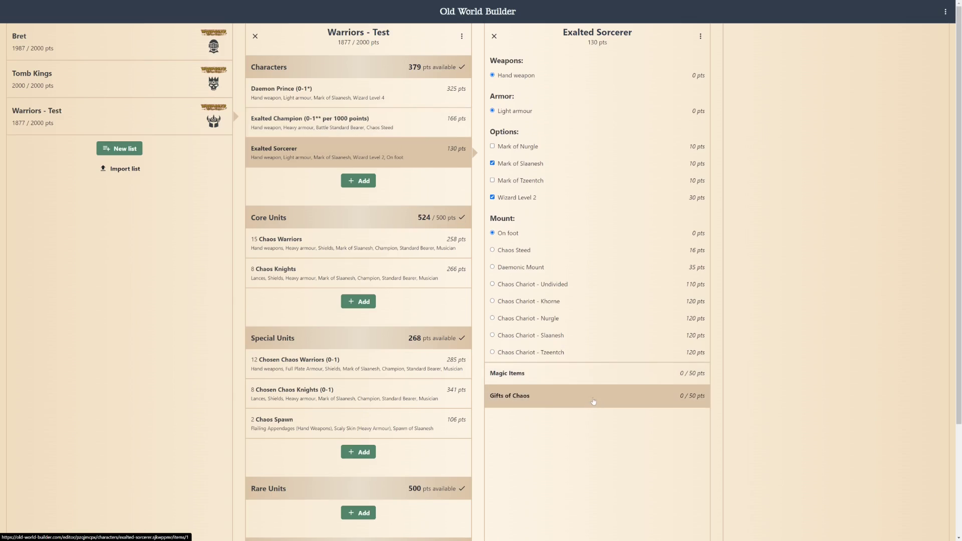
{"action": "left_click", "coordinate": [593, 400]}
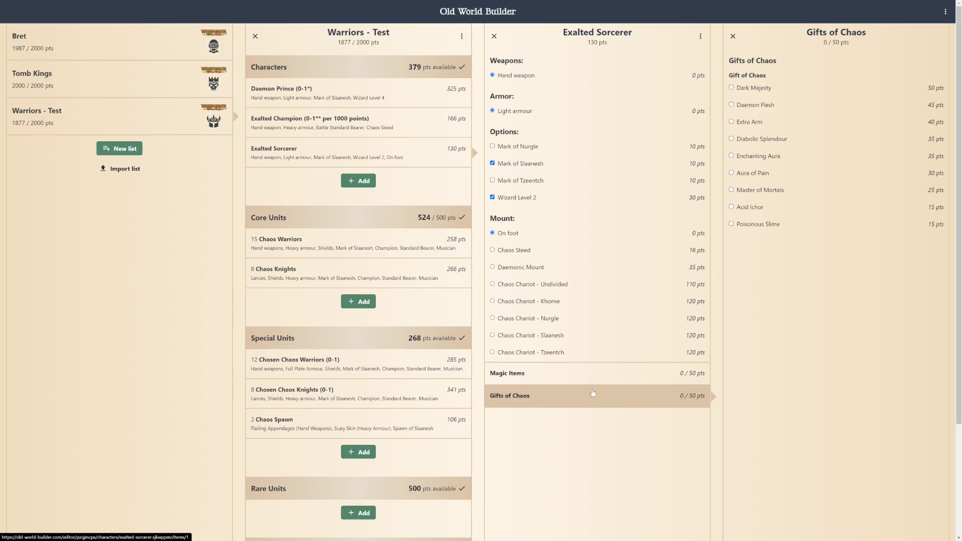
- Give the Daemon Prince the Extra Arm from the Gifts of Chaos
{"action": "left_click", "coordinate": [421, 93]}
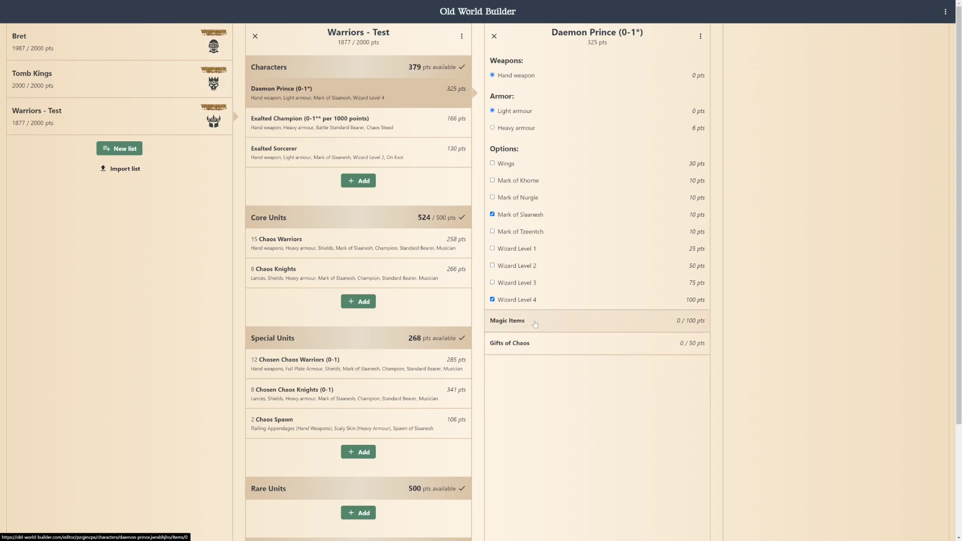
{"action": "left_click", "coordinate": [536, 342]}
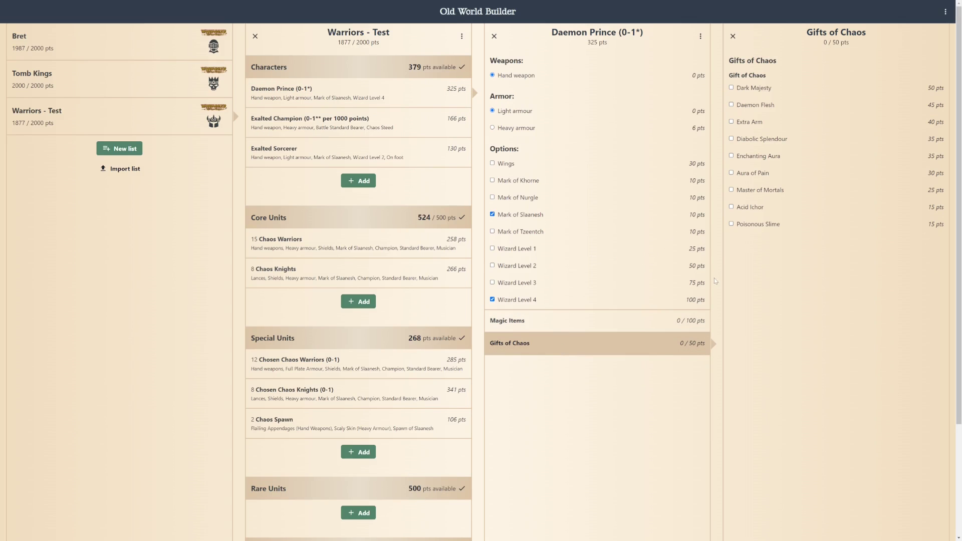
{"action": "left_click", "coordinate": [760, 128]}
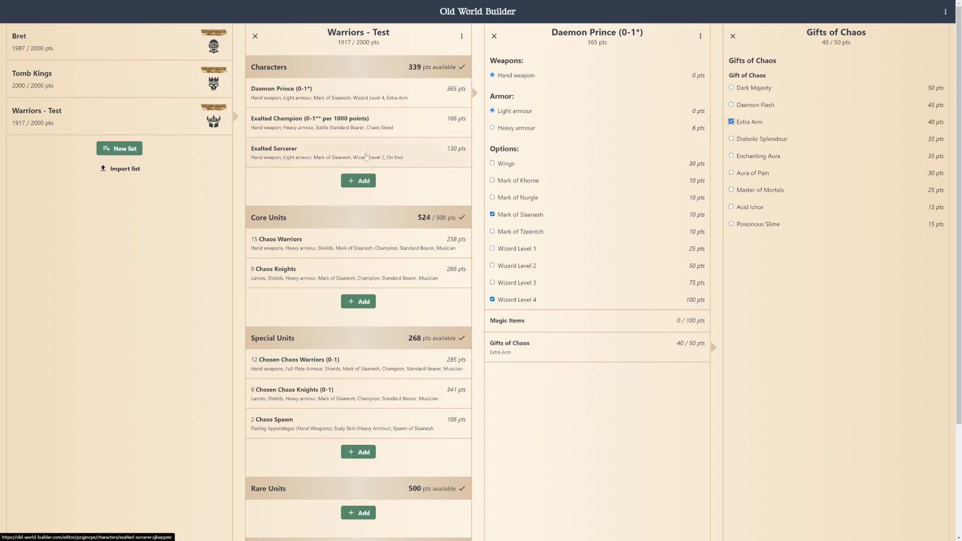
- Look through the Daemon Prince's magic items and check the Exalted Champion's and Exalted Sorcerer's options
{"action": "left_click", "coordinate": [544, 319]}
{"action": "scroll", "coordinate": [813, 294], "scroll_direction": "down", "scroll_amount": 2}
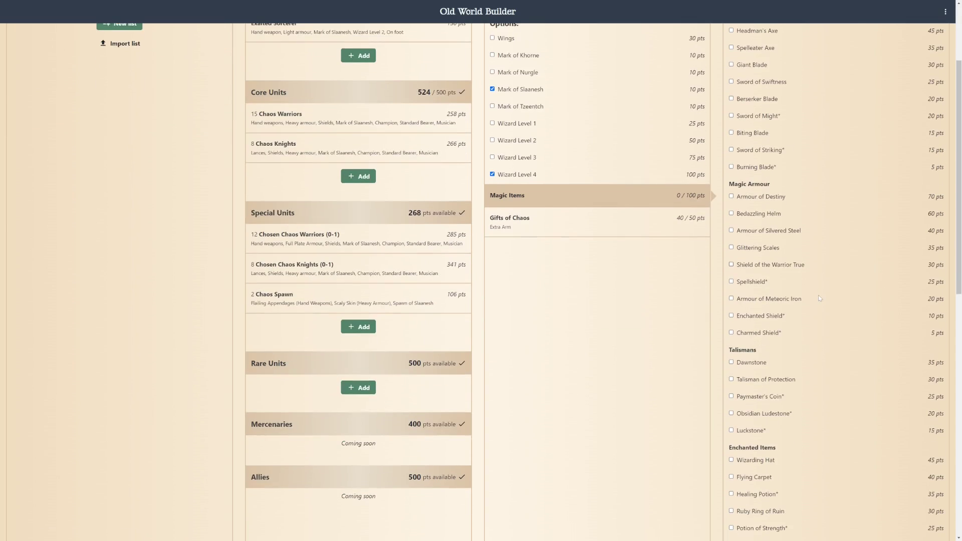
{"action": "scroll", "coordinate": [818, 299], "scroll_direction": "down", "scroll_amount": 7}
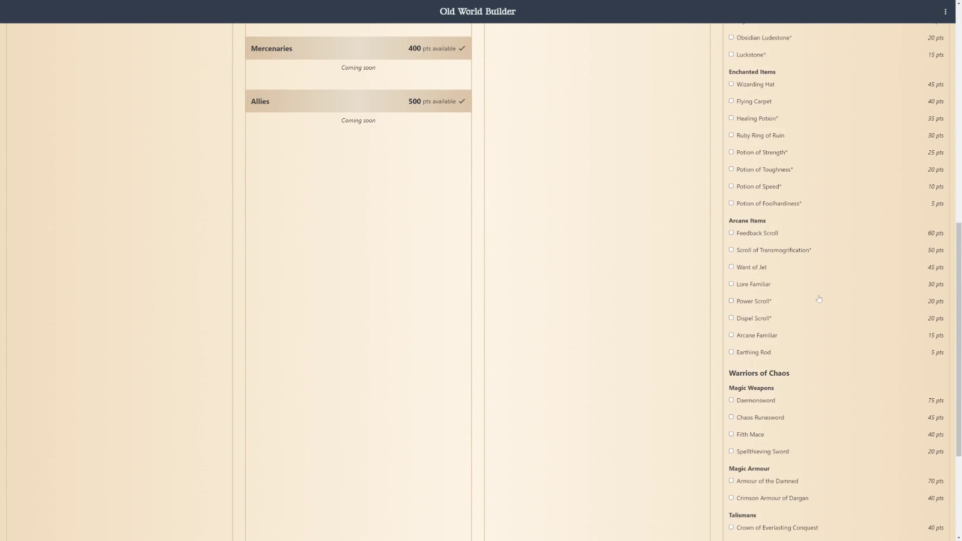
{"action": "scroll", "coordinate": [819, 298], "scroll_direction": "down", "scroll_amount": 2}
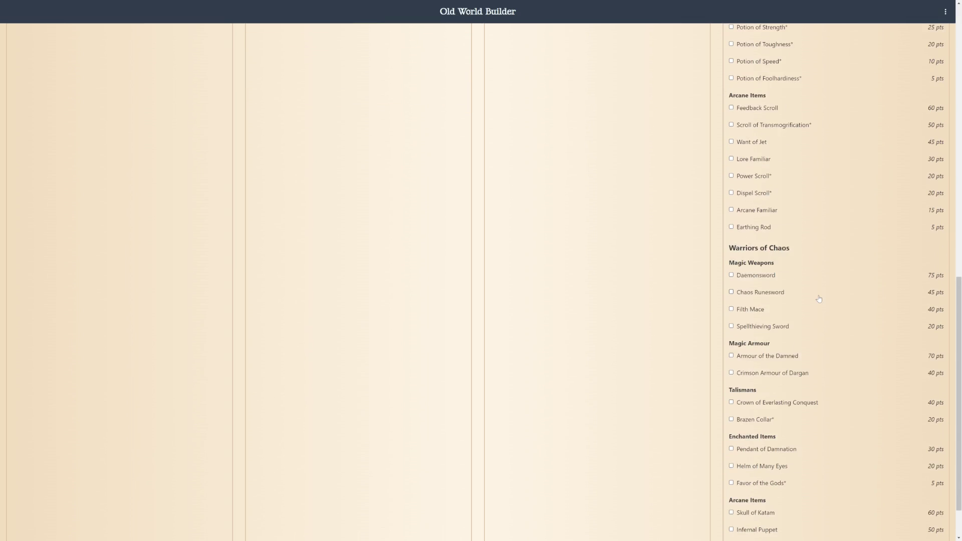
{"action": "scroll", "coordinate": [819, 299], "scroll_direction": "down", "scroll_amount": 1}
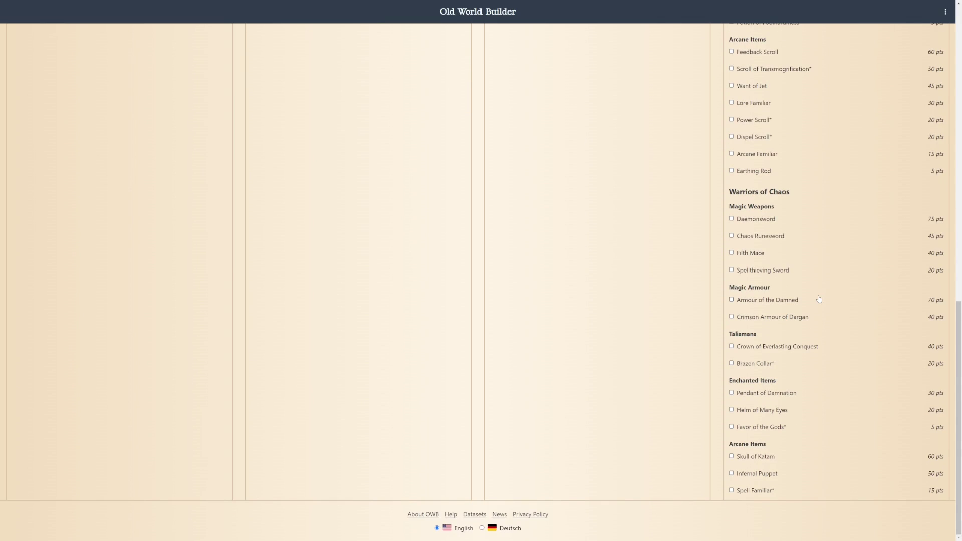
{"action": "scroll", "coordinate": [818, 298], "scroll_direction": "up", "scroll_amount": 15}
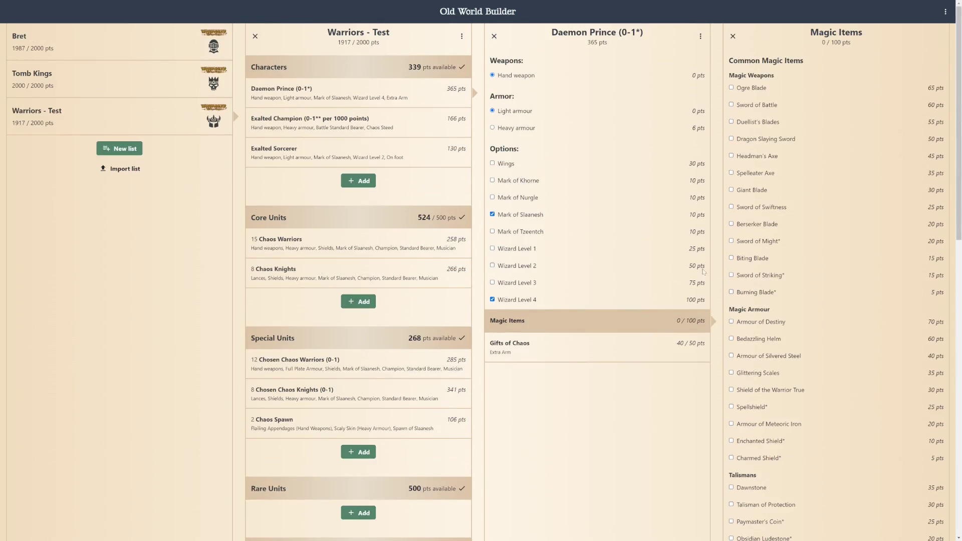
{"action": "left_click", "coordinate": [299, 120]}
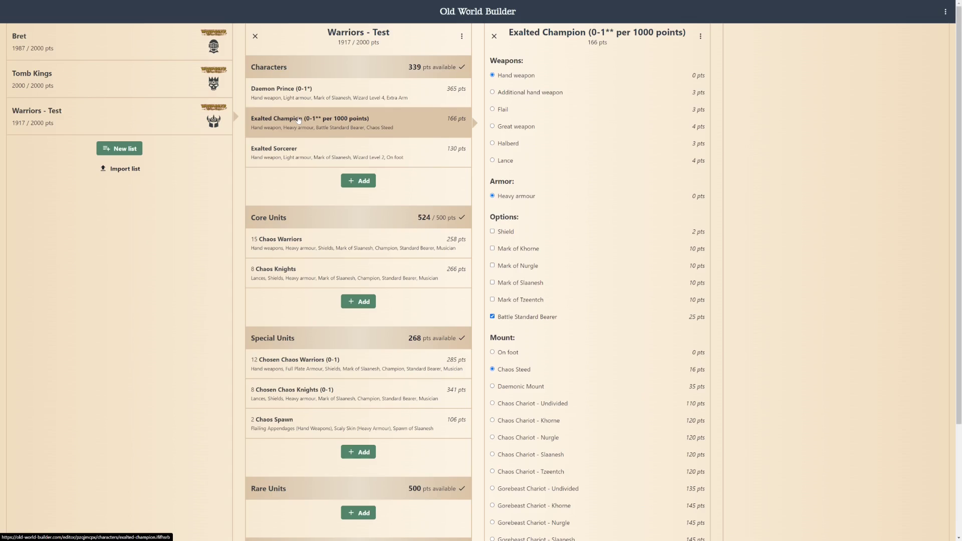
{"action": "left_click", "coordinate": [305, 148]}
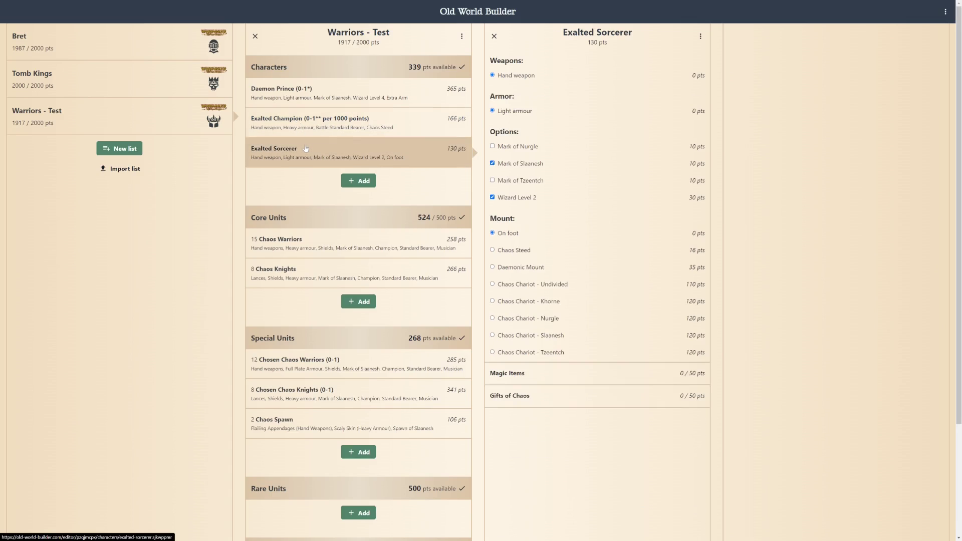